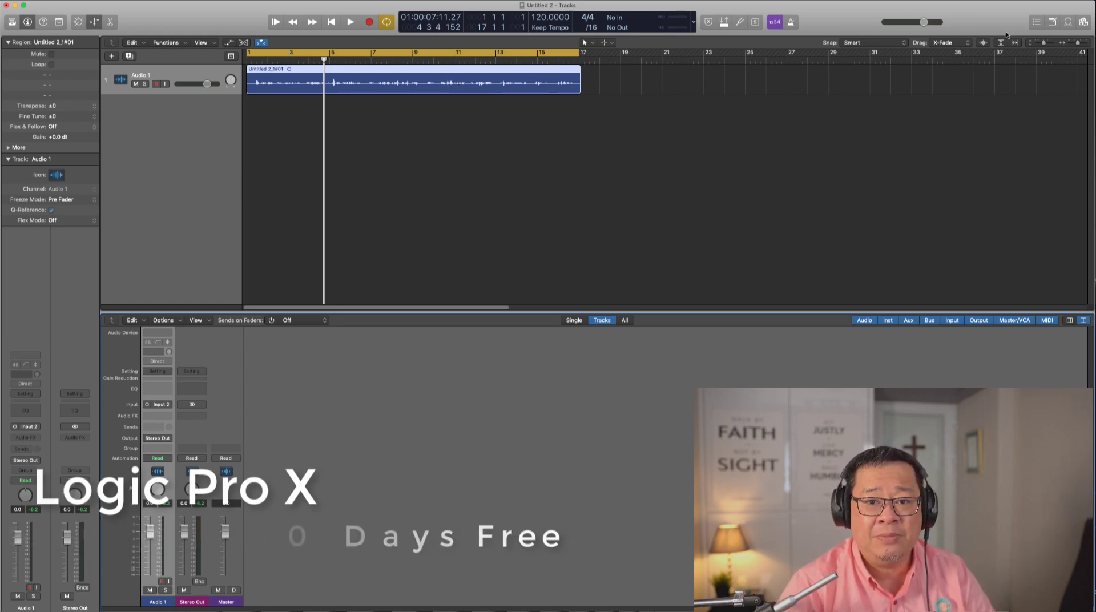
Fit the Audio 1 region to the window horizontally and vertically, and enable waveform zoom at a slightly reduced magnification
{"action": "left_click", "coordinate": [1034, 32]}
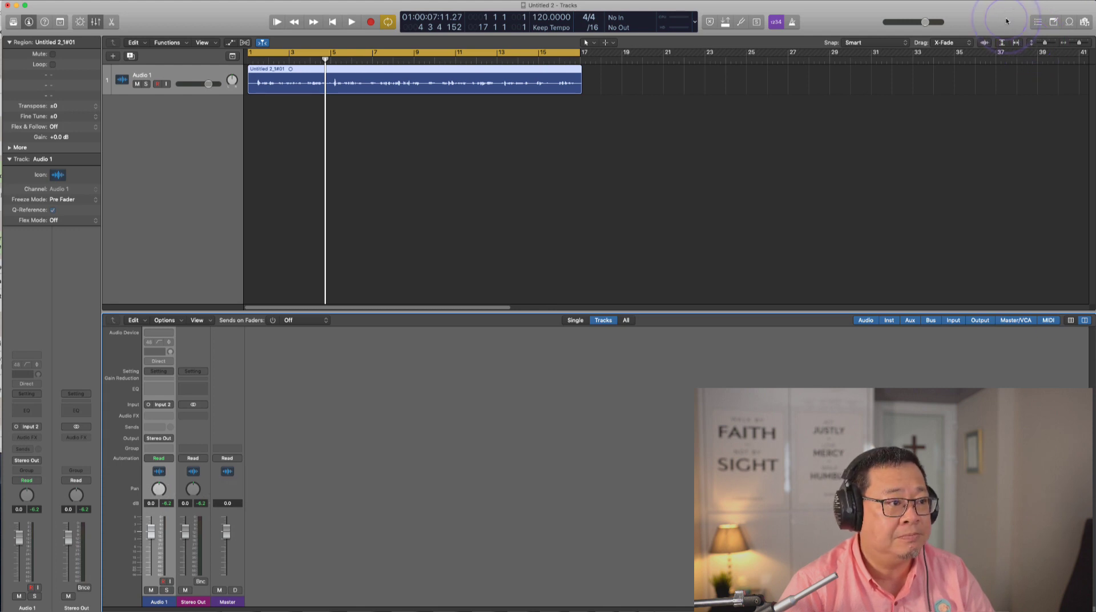
{"action": "left_click", "coordinate": [1013, 43]}
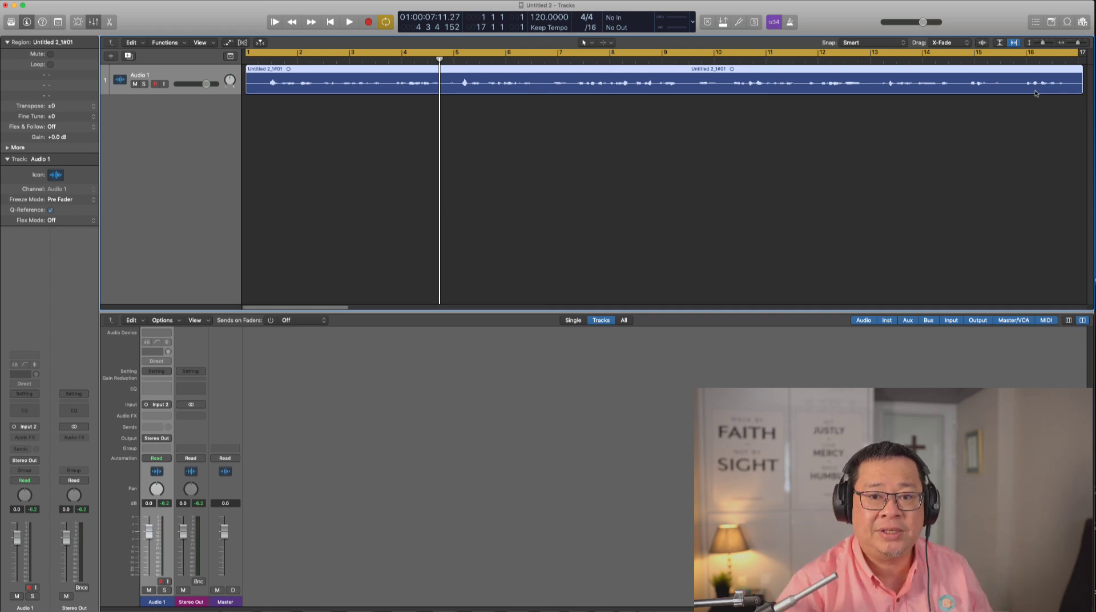
{"action": "left_click", "coordinate": [999, 43]}
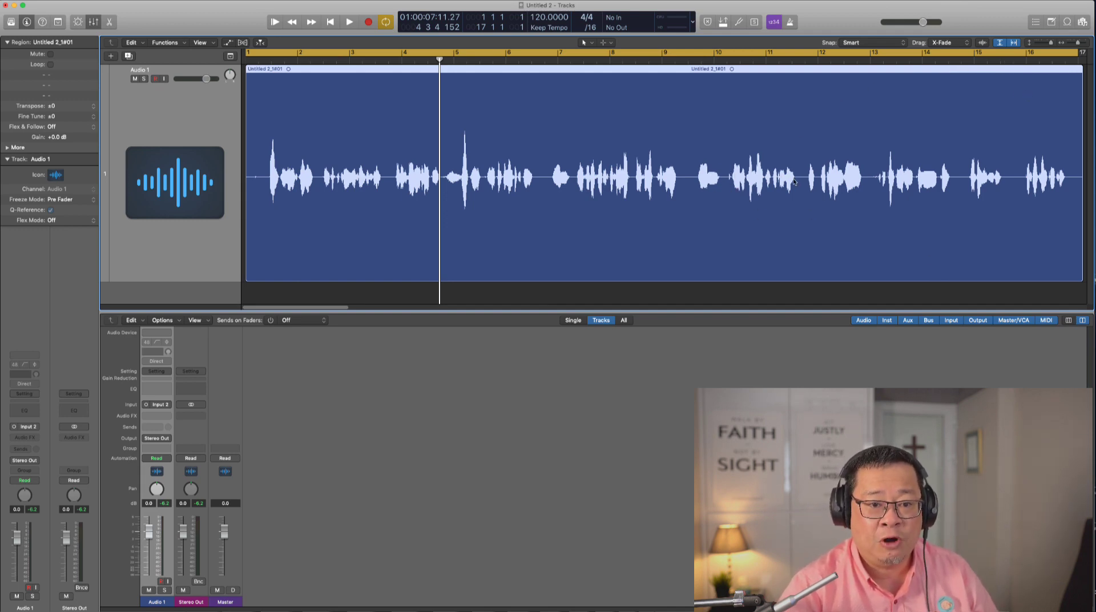
{"action": "left_click", "coordinate": [982, 44]}
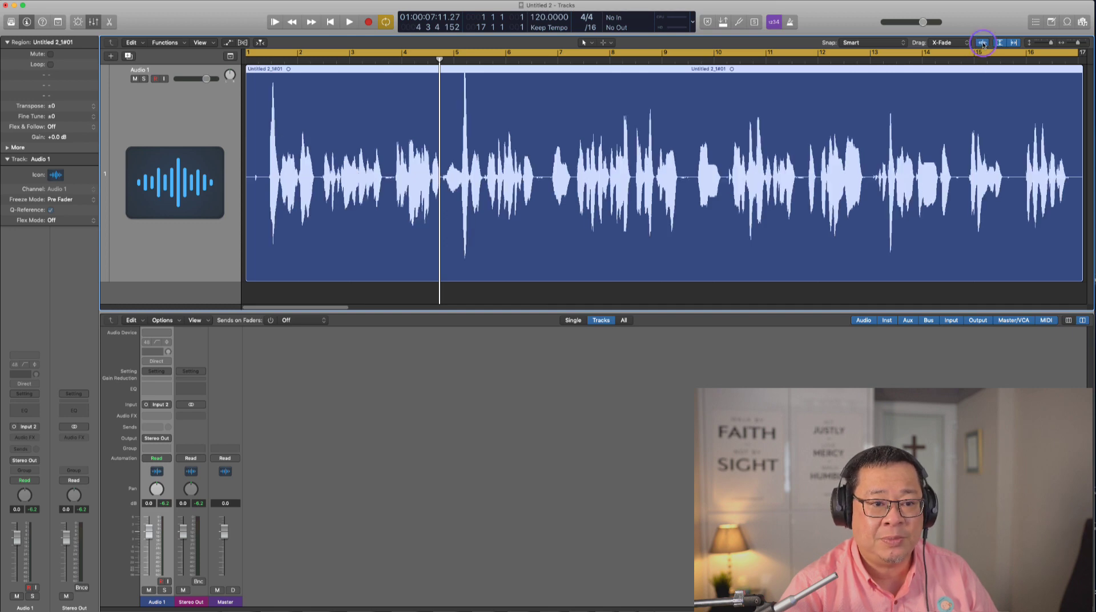
{"action": "left_click", "coordinate": [982, 44]}
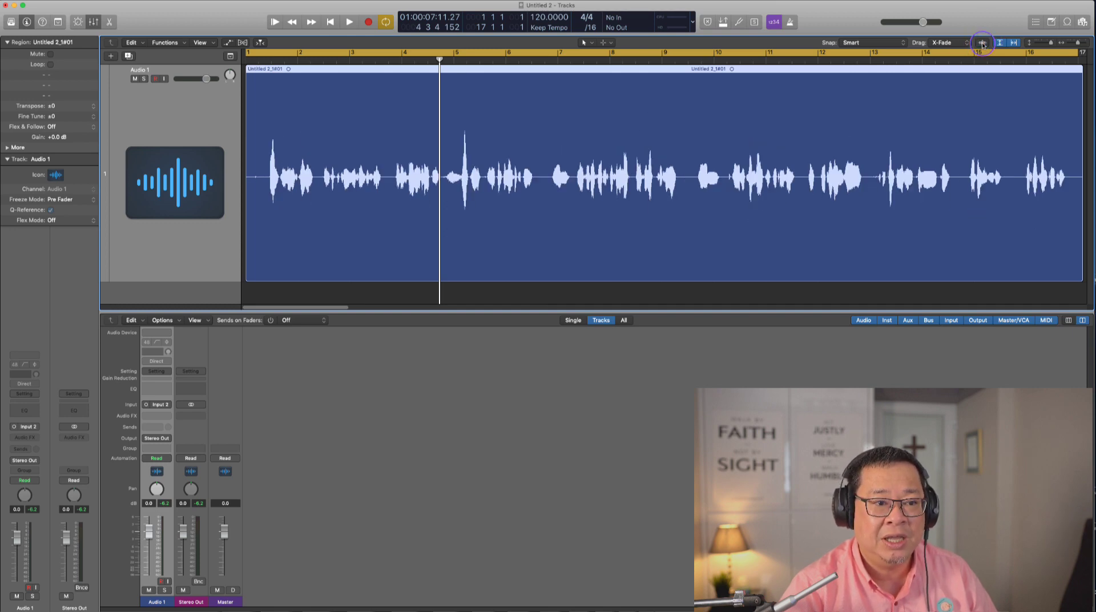
{"action": "left_click", "coordinate": [982, 43]}
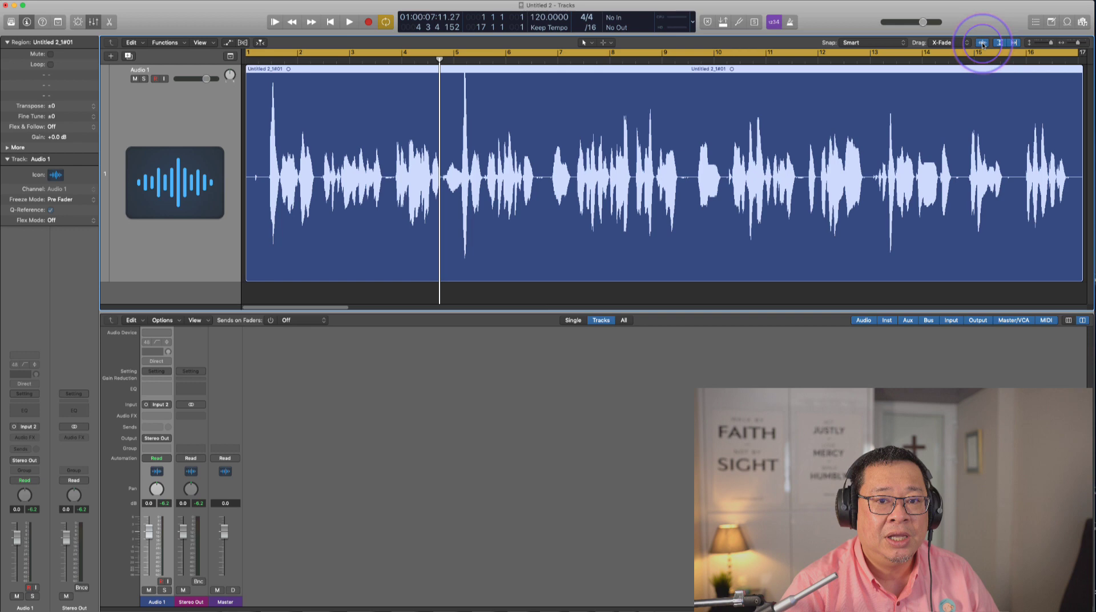
{"action": "mouse_move", "coordinate": [982, 44]}
{"action": "left_mouse_down"}
{"action": "mouse_move", "coordinate": [983, 10]}
{"action": "mouse_move", "coordinate": [981, 71]}
{"action": "mouse_move", "coordinate": [982, 51]}
{"action": "left_mouse_up"}
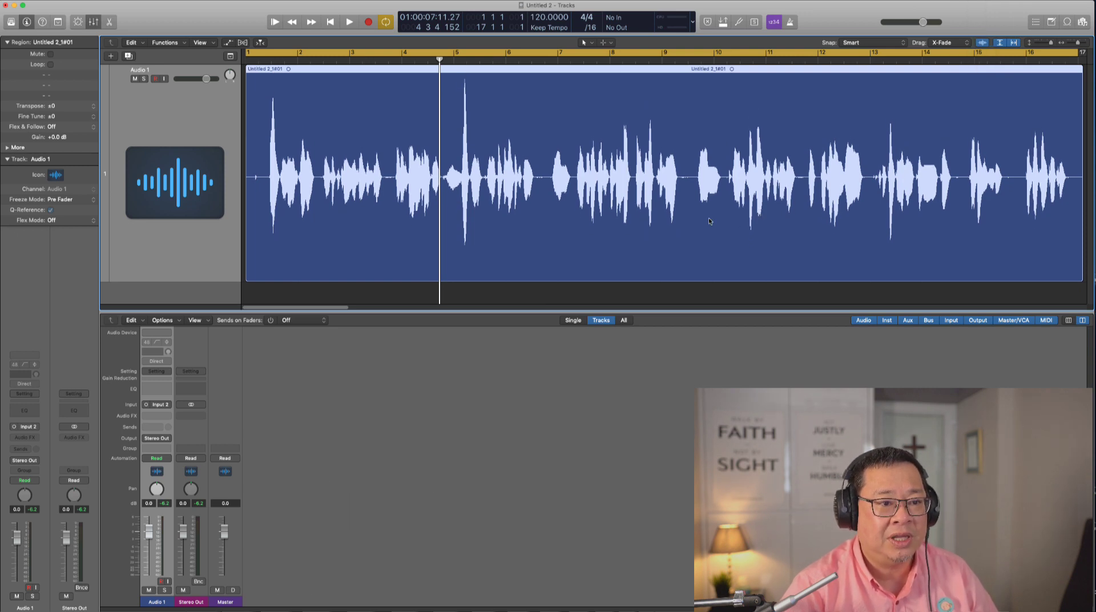
Play the unprocessed Audio 1 recording from the beginning for a few bars and stop to judge its volume and clarity
{"action": "left_click", "coordinate": [464, 89]}
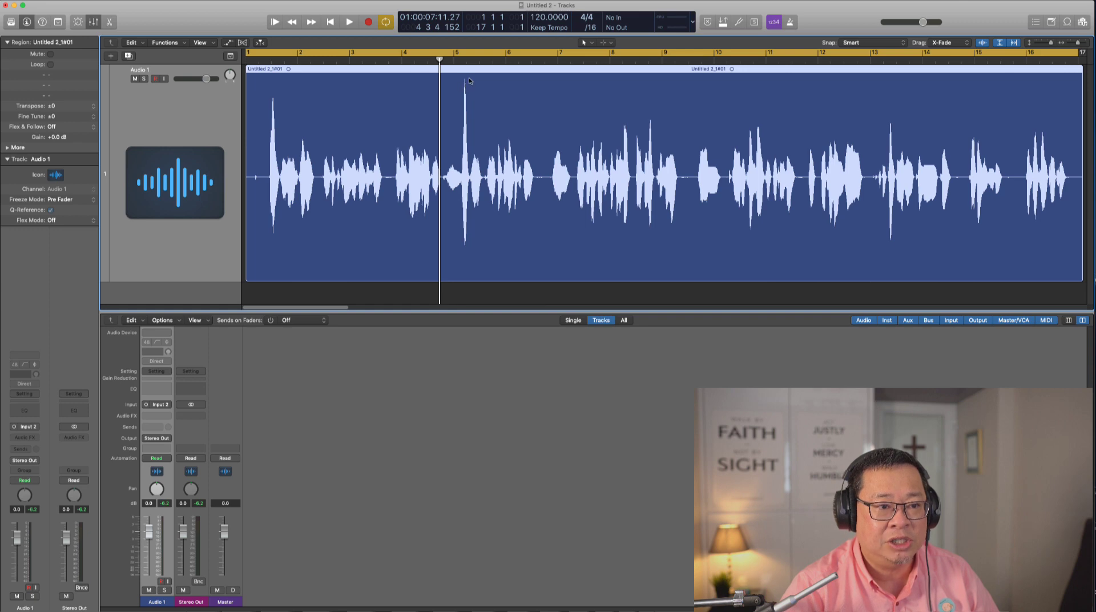
{"action": "left_click", "coordinate": [413, 335]}
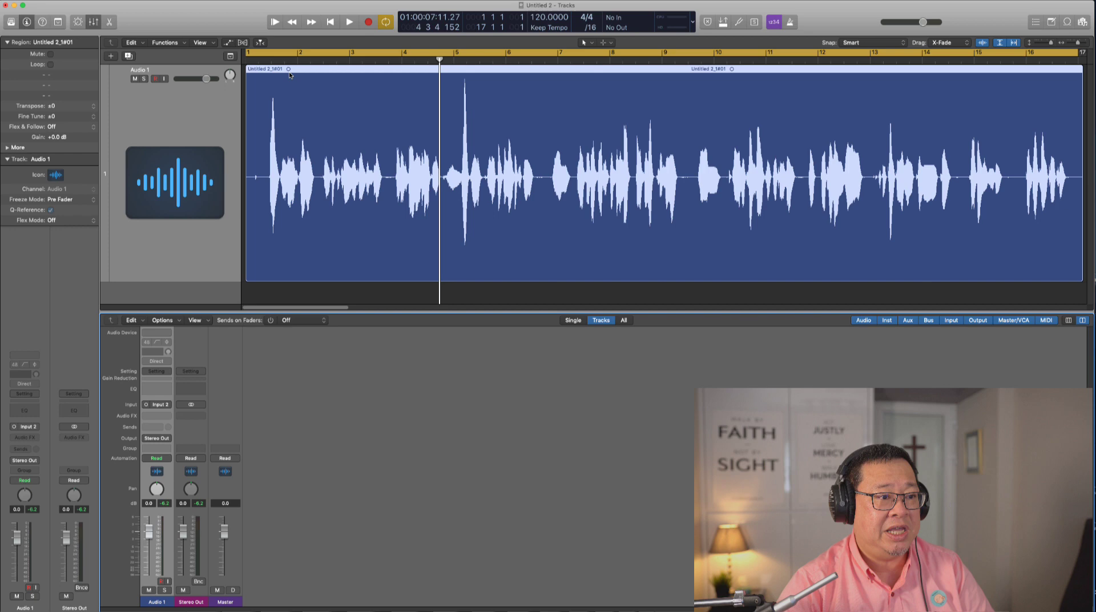
{"action": "key", "text": "Return"}
{"action": "key", "text": "space"}
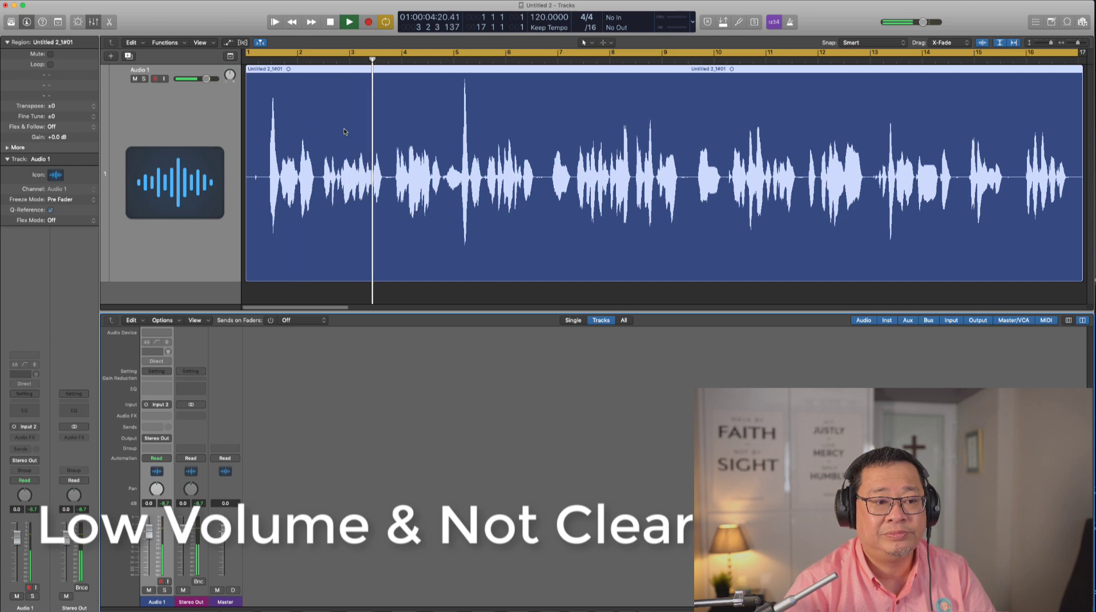
{"action": "key", "text": "space"}
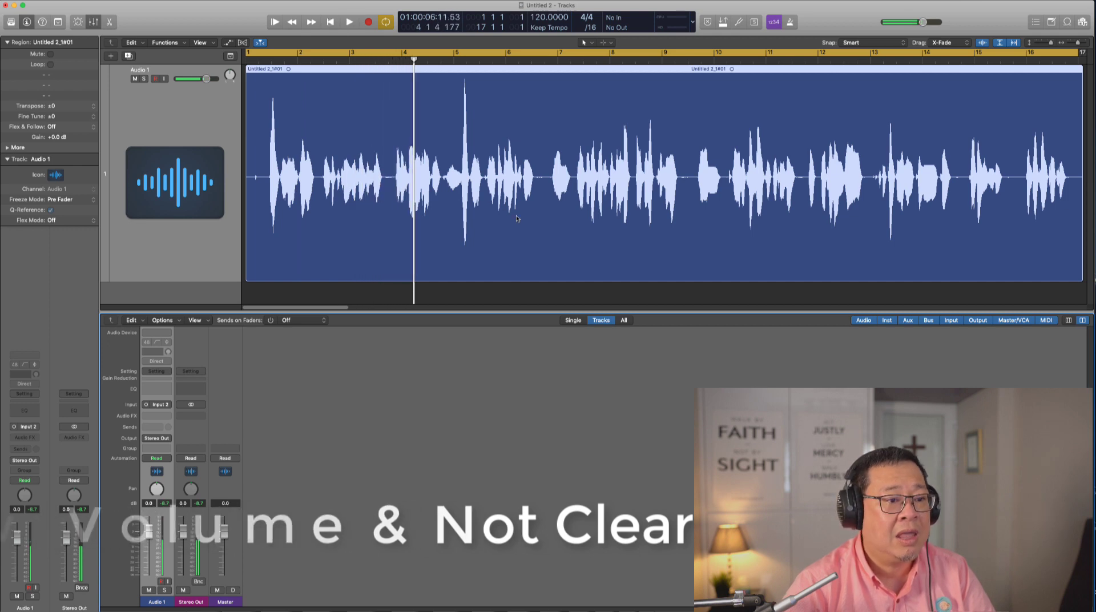
{"action": "left_click", "coordinate": [274, 131]}
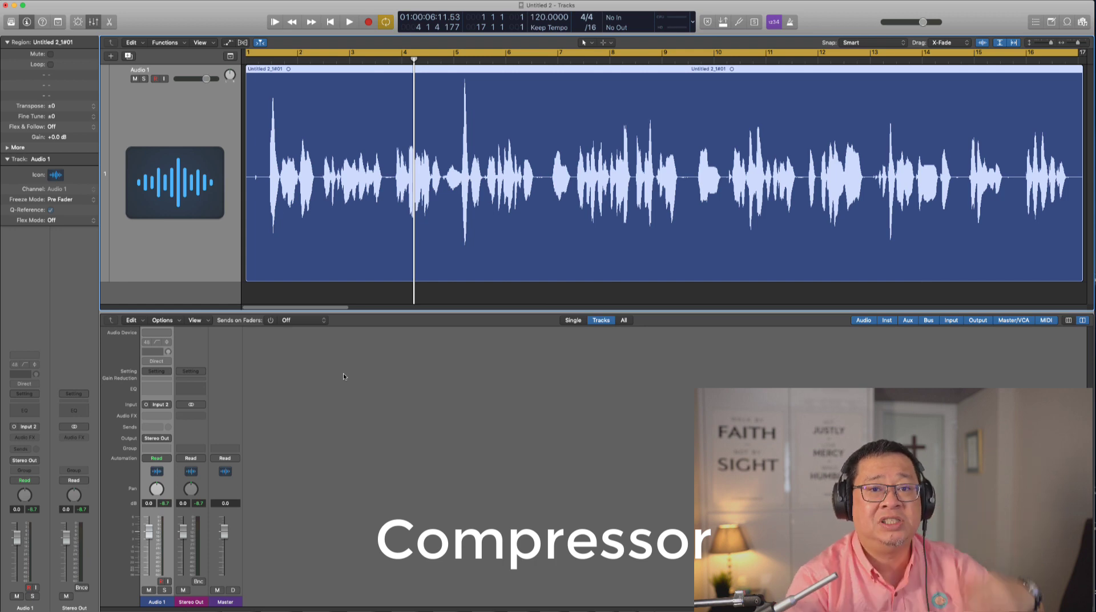
Insert a mono Compressor from the Dynamics effects on the Audio 1 channel and move its window clear of the waveform
{"action": "left_click", "coordinate": [169, 416]}
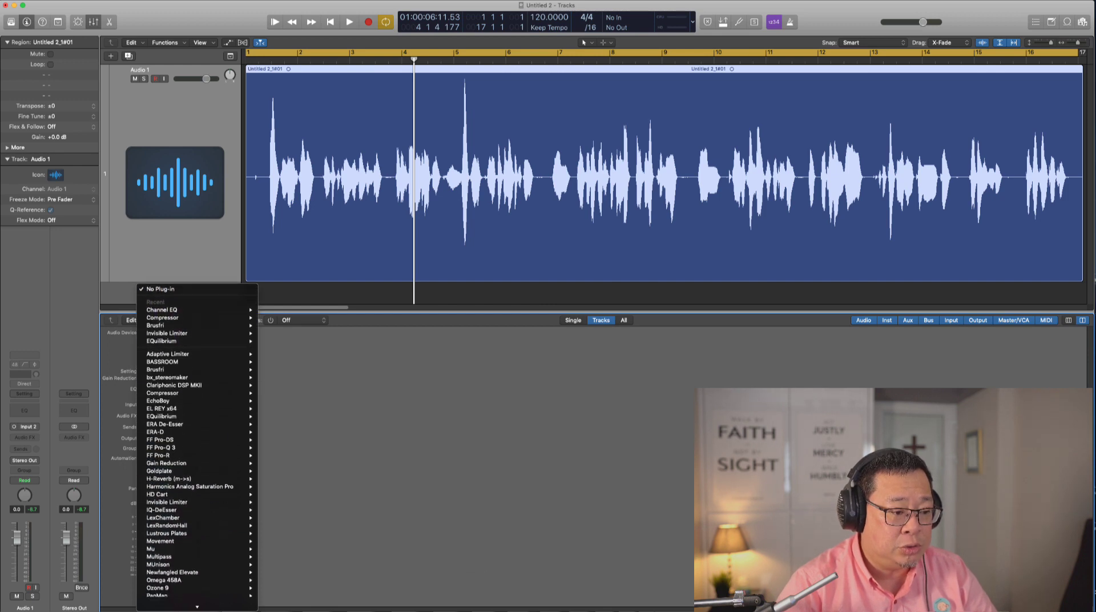
{"action": "scroll", "coordinate": [222, 580], "scroll_direction": "down", "scroll_amount": 10}
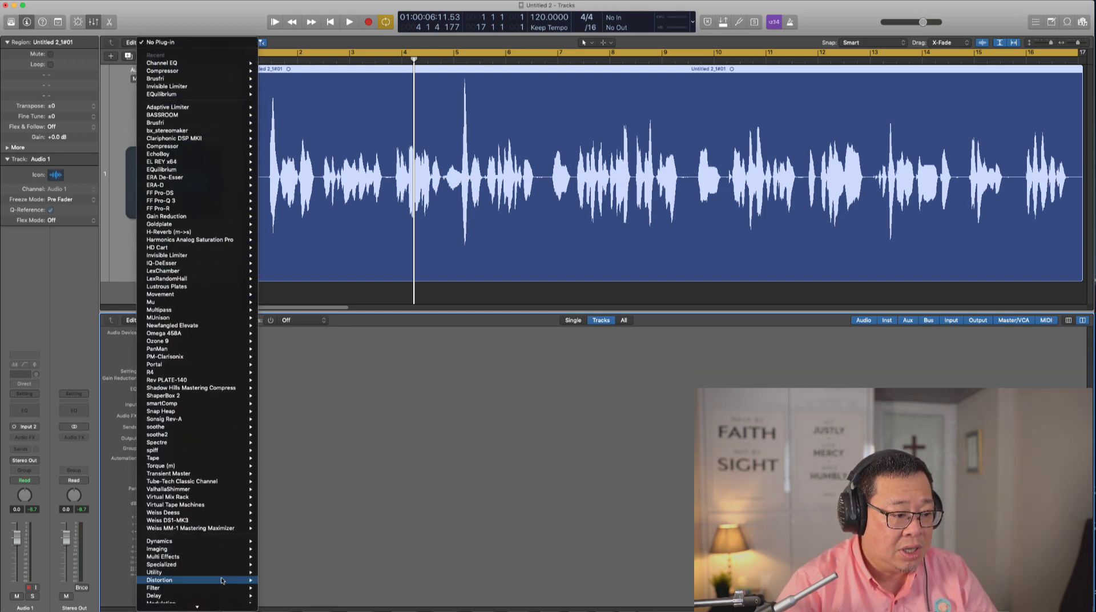
{"action": "mouse_move", "coordinate": [218, 541]}
{"action": "mouse_move", "coordinate": [316, 550]}
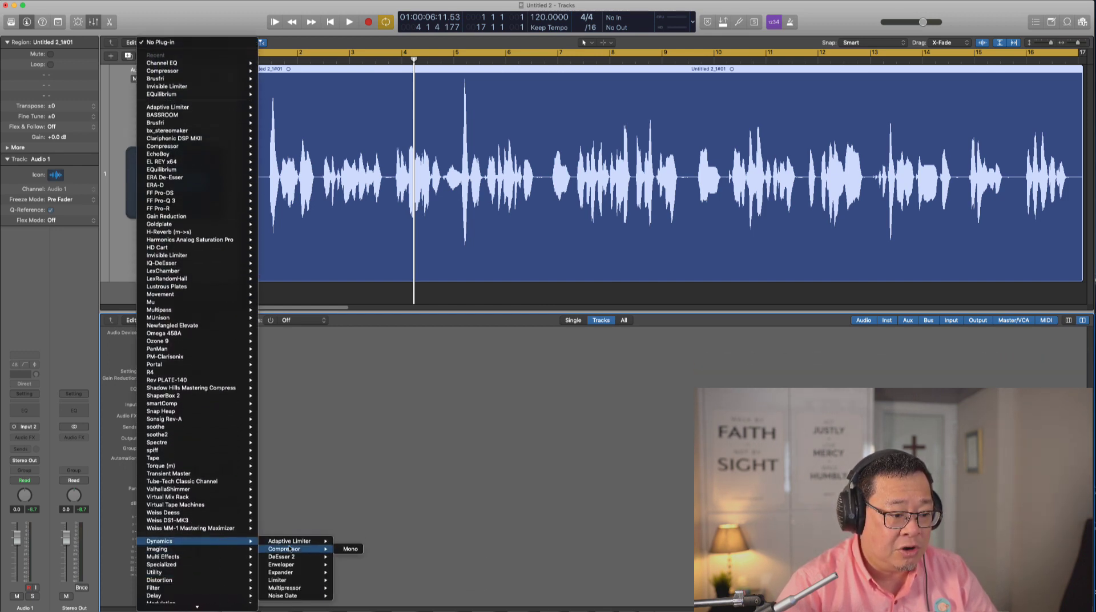
{"action": "left_click", "coordinate": [350, 549]}
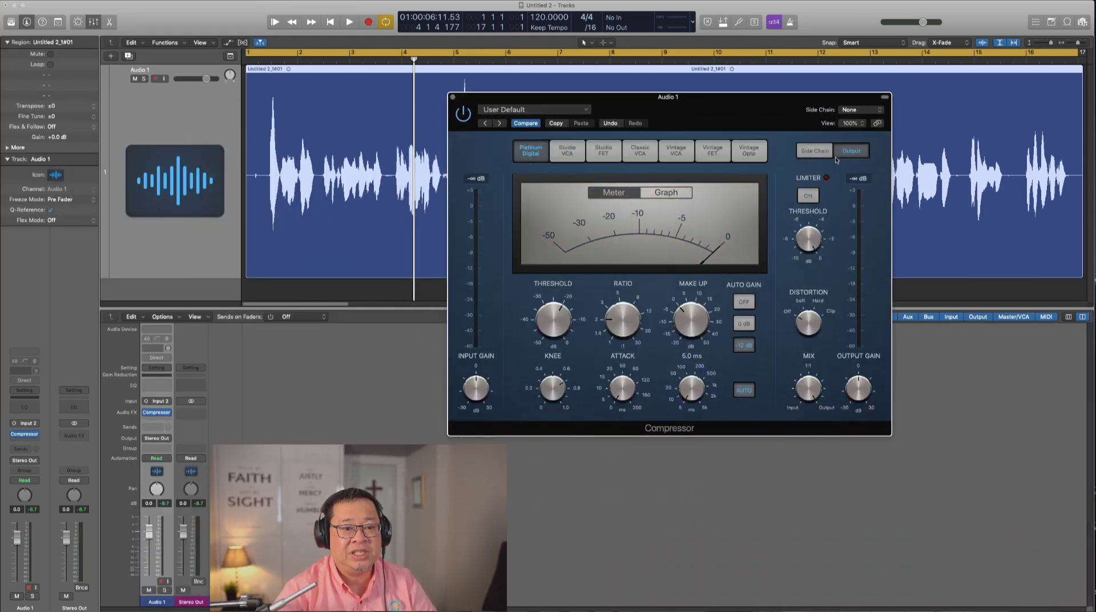
{"action": "left_click_drag", "start_coordinate": [698, 105], "coordinate": [757, 233]}
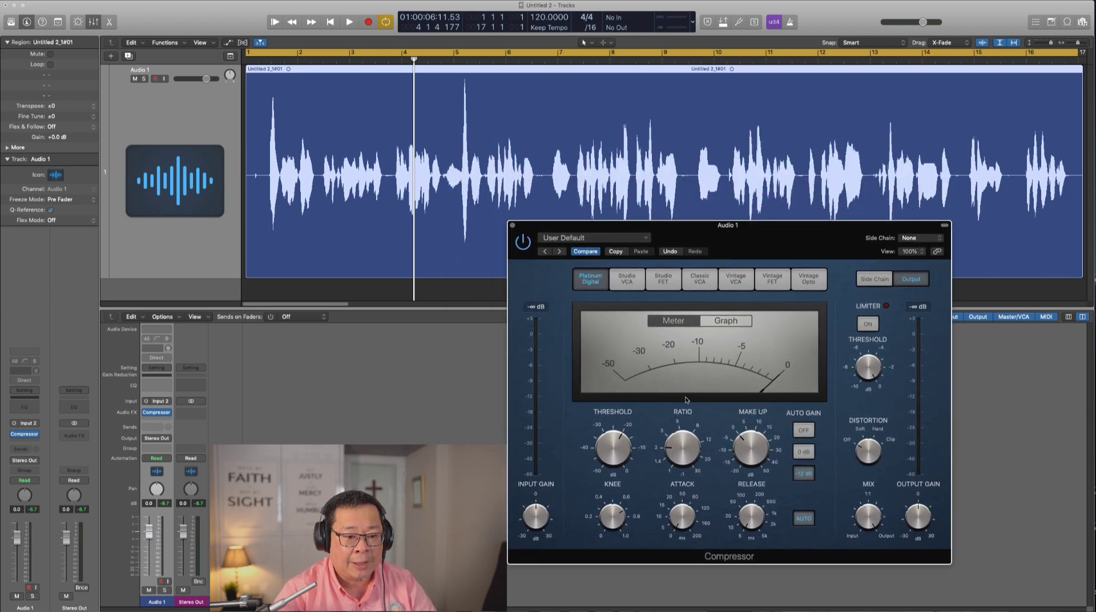
Review the Compressor's threshold, ratio, auto gain, auto release and attack controls
{"action": "mouse_move", "coordinate": [672, 427]}
{"action": "mouse_move", "coordinate": [622, 453]}
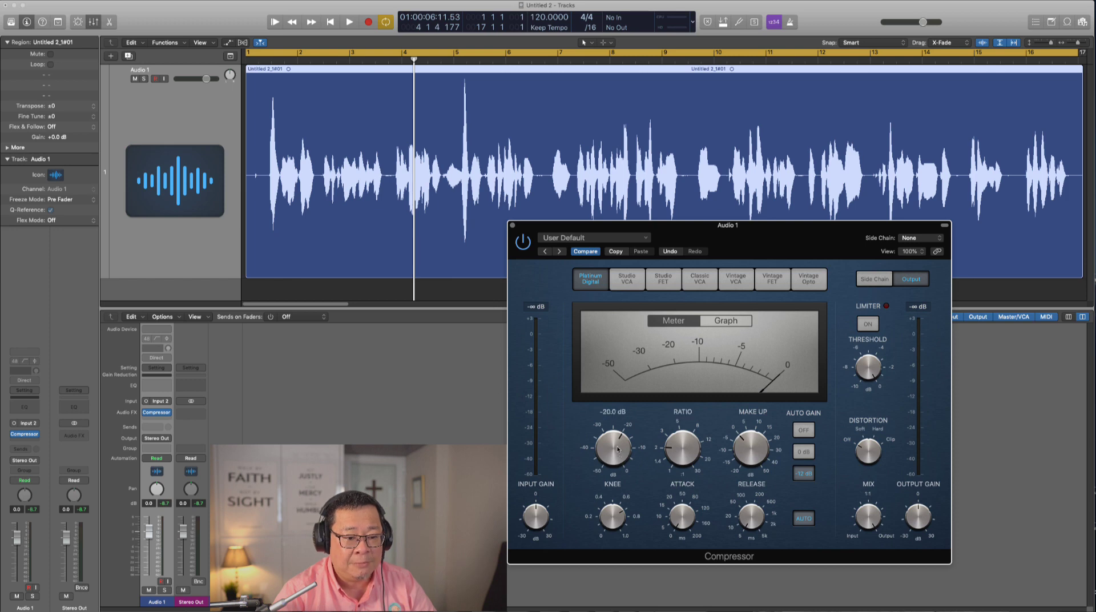
{"action": "left_click_drag", "start_coordinate": [617, 448], "coordinate": [616, 451]}
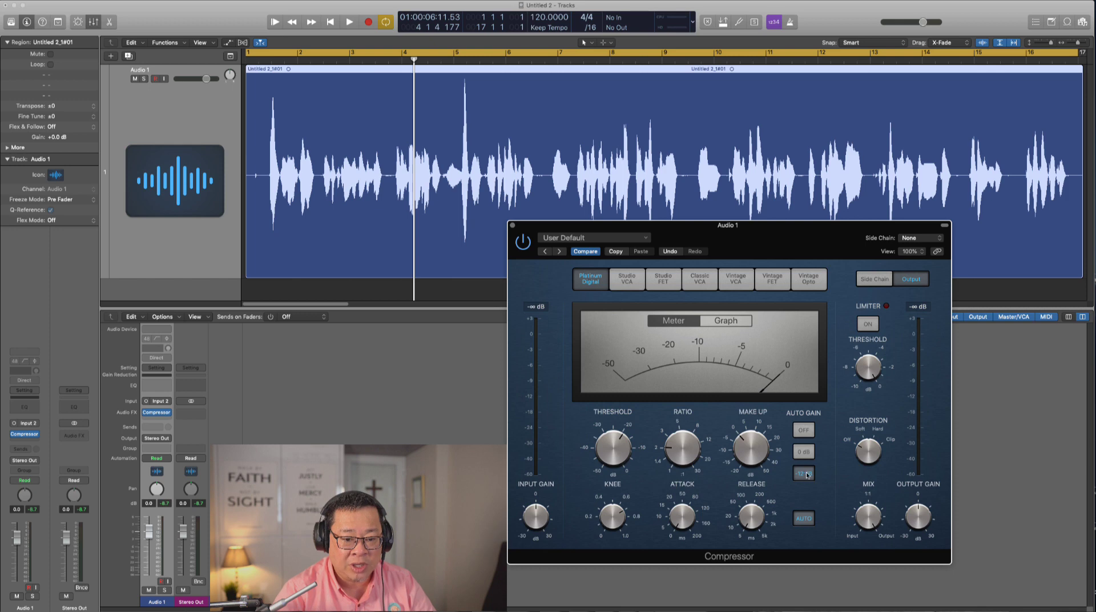
{"action": "left_click", "coordinate": [805, 473]}
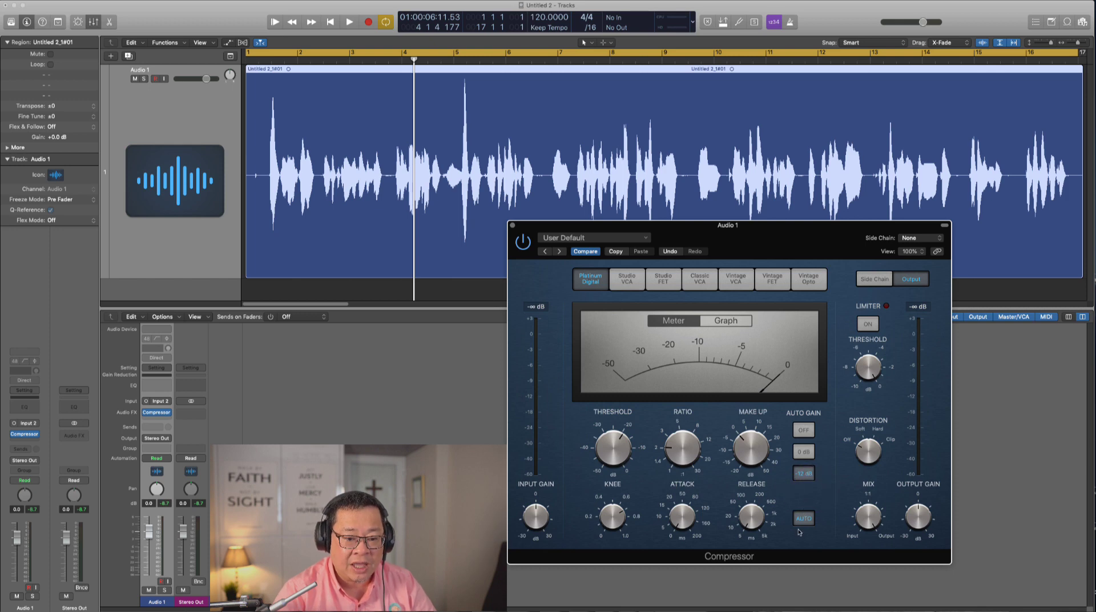
{"action": "left_click", "coordinate": [803, 517]}
{"action": "left_click", "coordinate": [682, 517]}
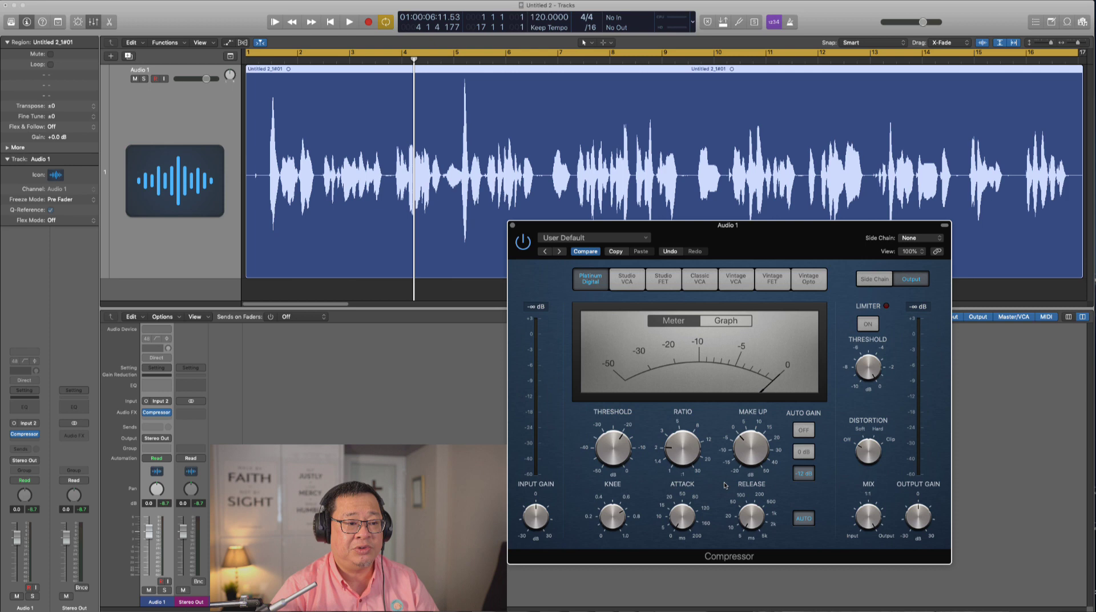
Play the recording from the beginning through the Compressor, pausing partway, to check how its gain reduction meter reacts
{"action": "key", "text": "Return"}
{"action": "key", "text": "space"}
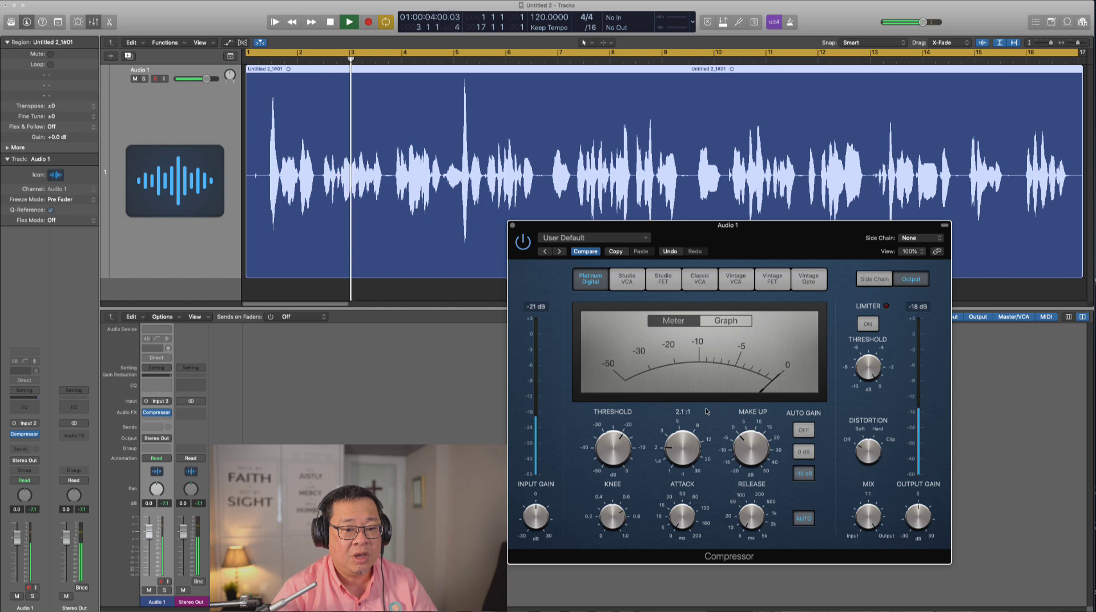
{"action": "key", "text": "space"}
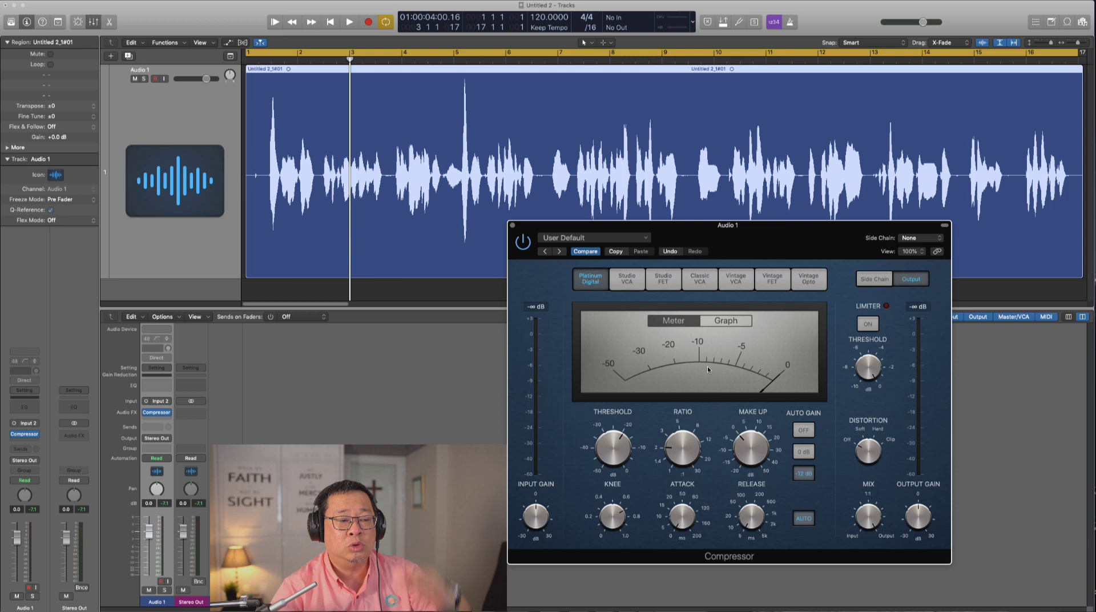
{"action": "key", "text": "space"}
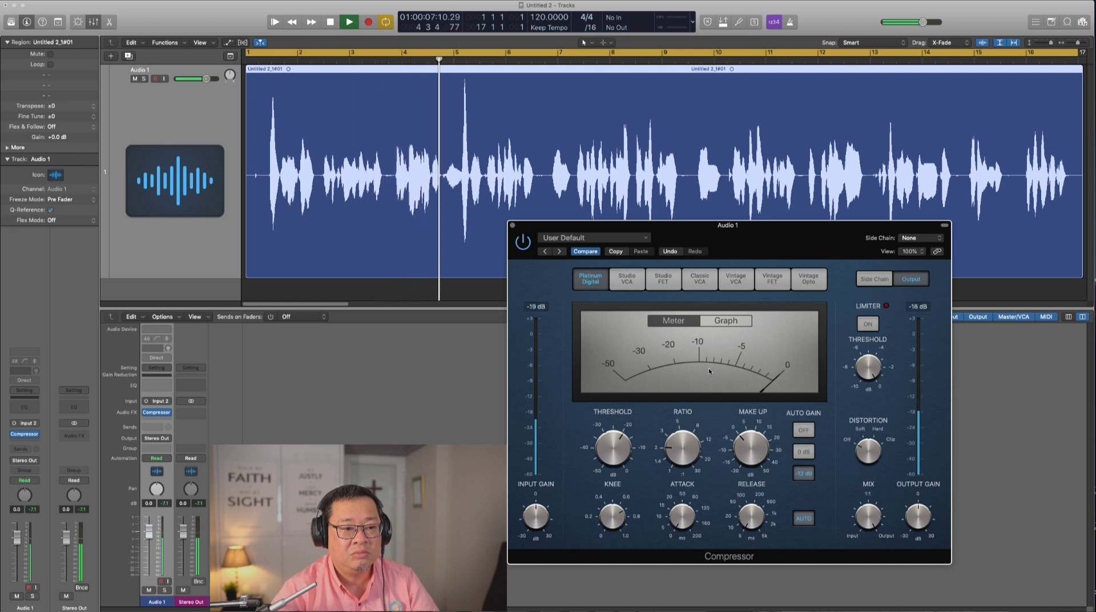
{"action": "key", "text": "space"}
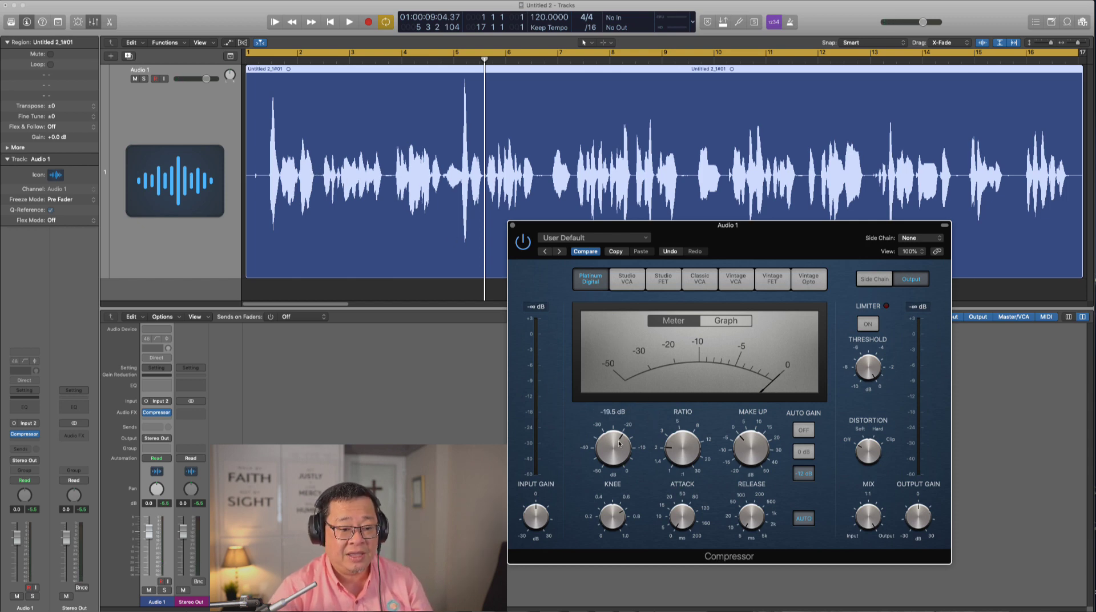
Lower the Compressor's threshold to -25 dB and further, replaying the recording to check the gain reduction
{"action": "left_click_drag", "start_coordinate": [619, 444], "coordinate": [620, 456]}
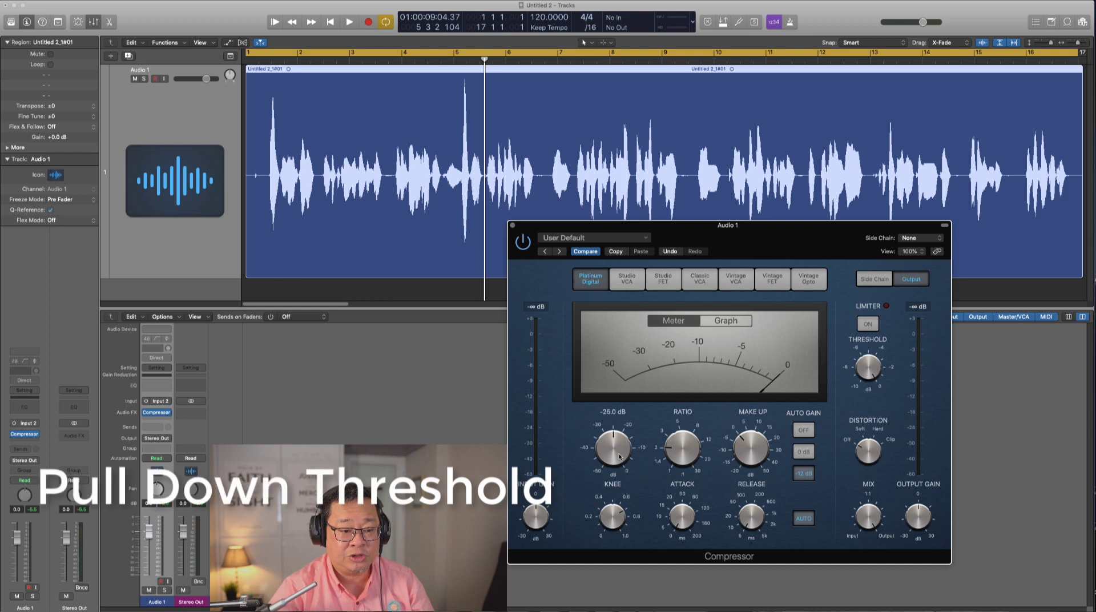
{"action": "key", "text": "space"}
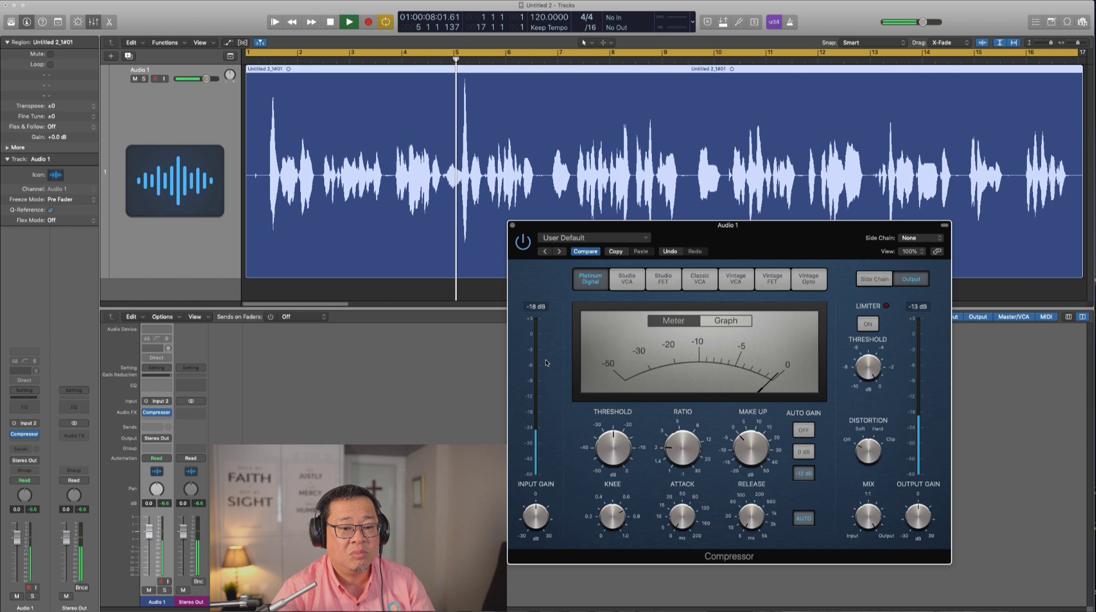
{"action": "key", "text": "space"}
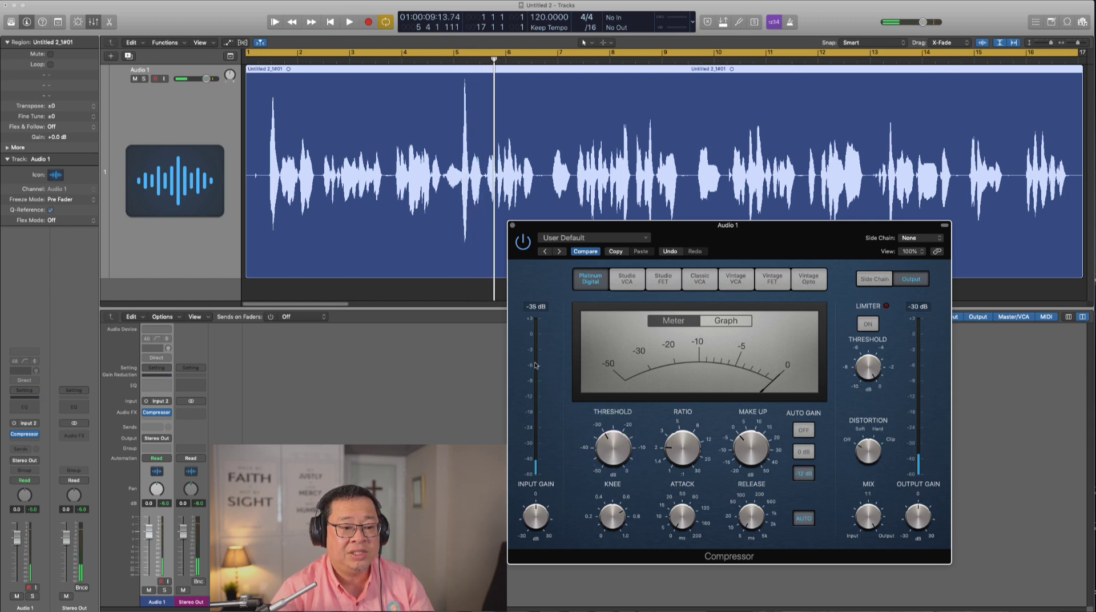
{"action": "key", "text": "Return"}
{"action": "key", "text": "space"}
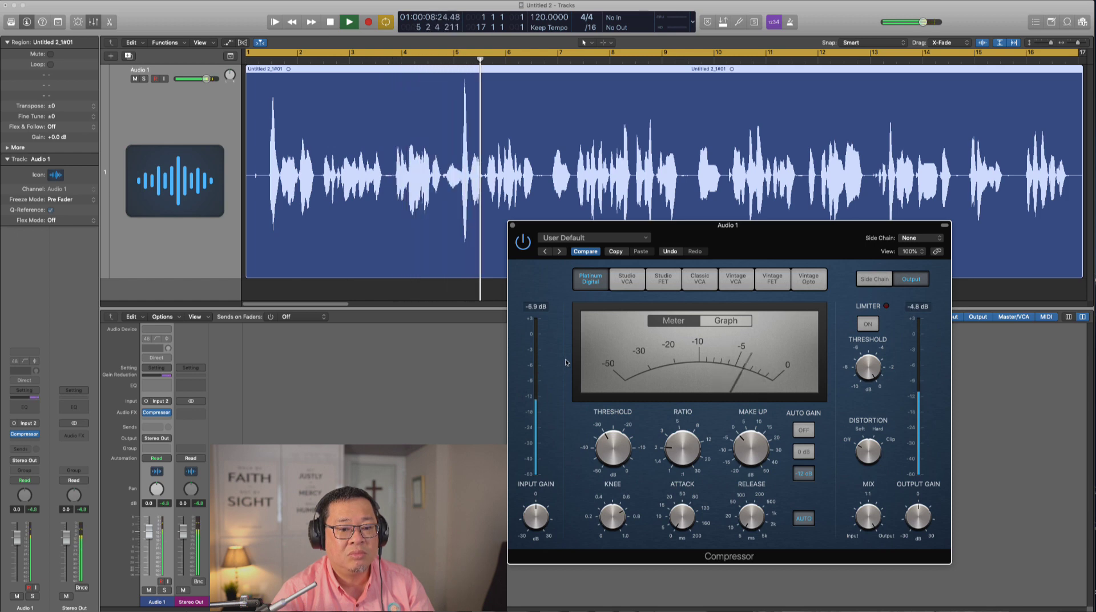
{"action": "key", "text": "space"}
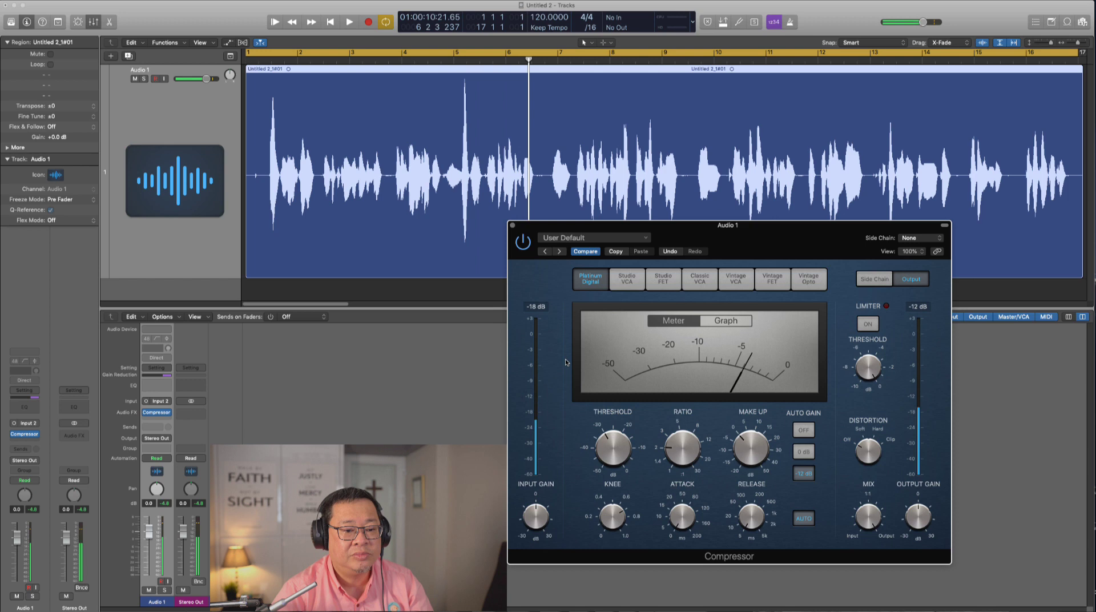
{"action": "mouse_move", "coordinate": [642, 440]}
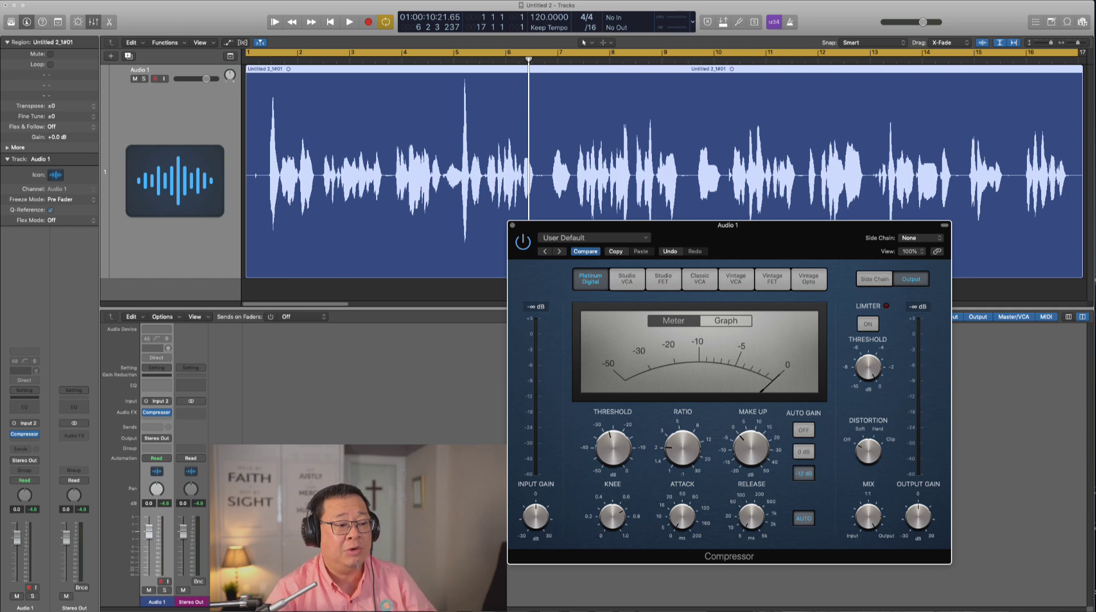
Insert a Channel EQ after the Compressor on Audio 1 and move its window fully into view
{"action": "left_click", "coordinate": [166, 413]}
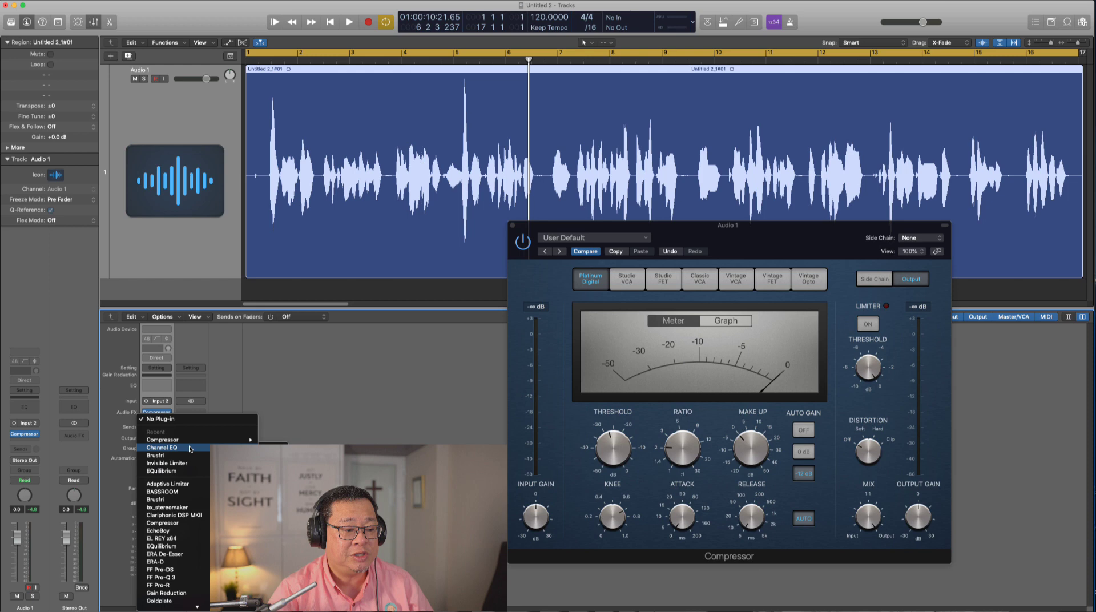
{"action": "left_click", "coordinate": [166, 448]}
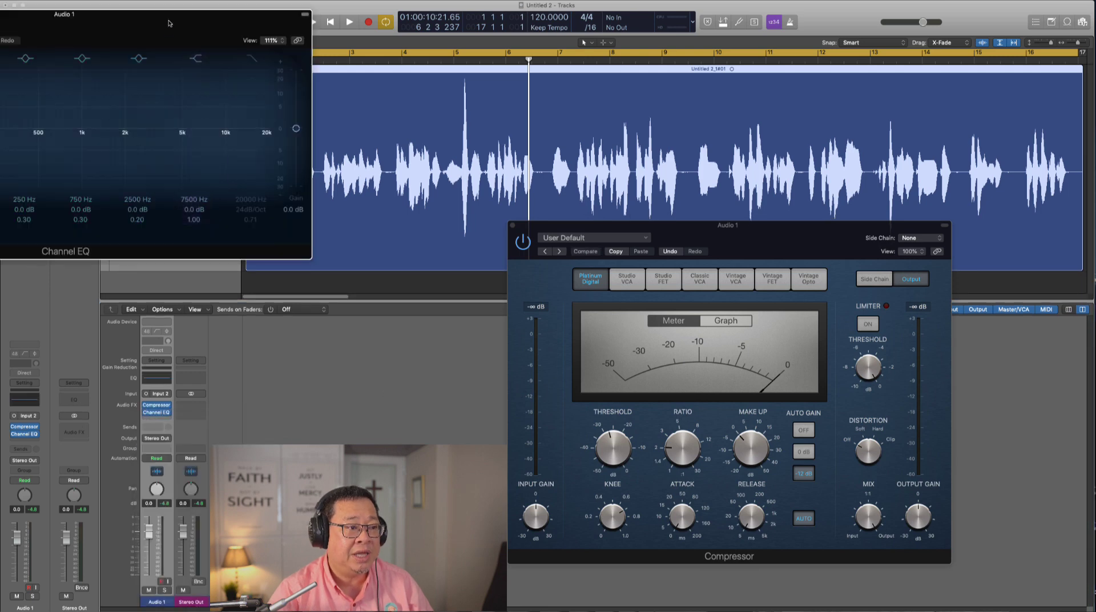
{"action": "left_click_drag", "start_coordinate": [170, 21], "coordinate": [373, 55]}
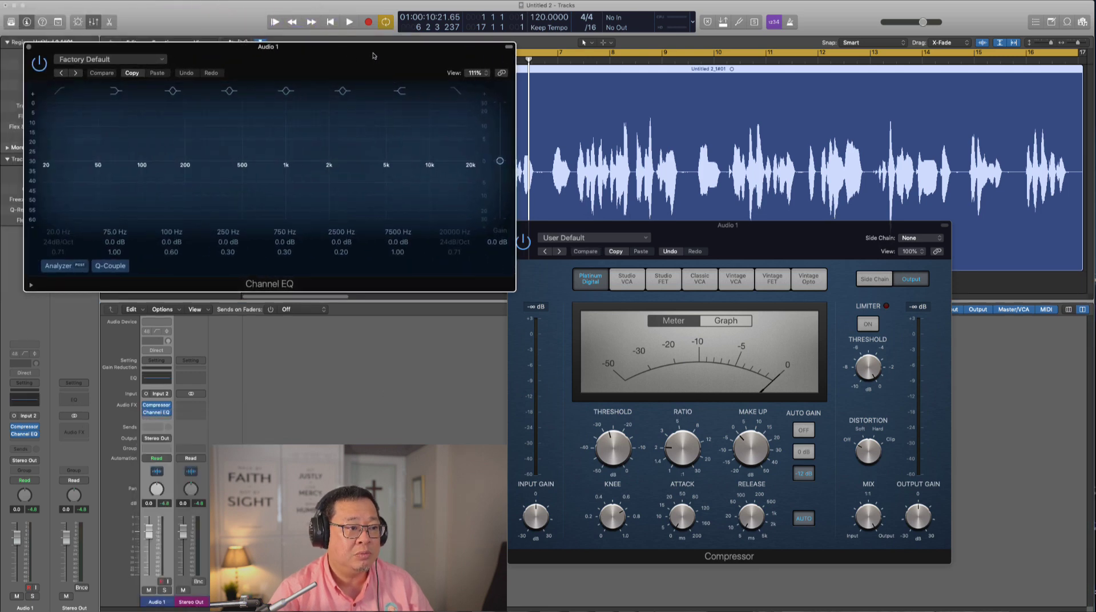
Remove the Channel EQ from Audio 1 and insert it again directly through the channel strip's EQ slot
{"action": "left_click", "coordinate": [167, 413]}
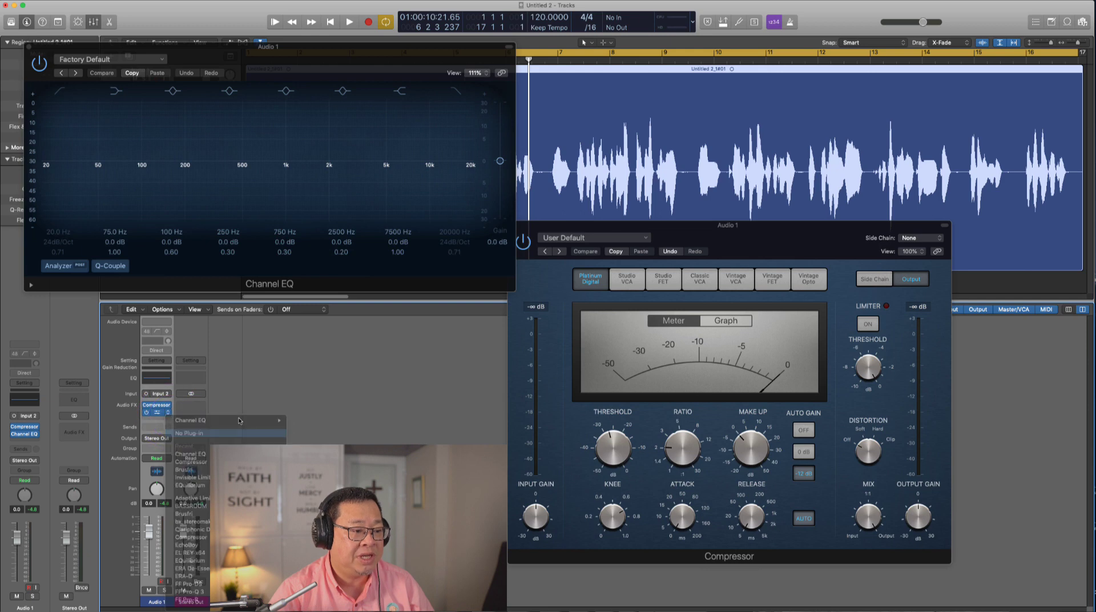
{"action": "left_click", "coordinate": [171, 392]}
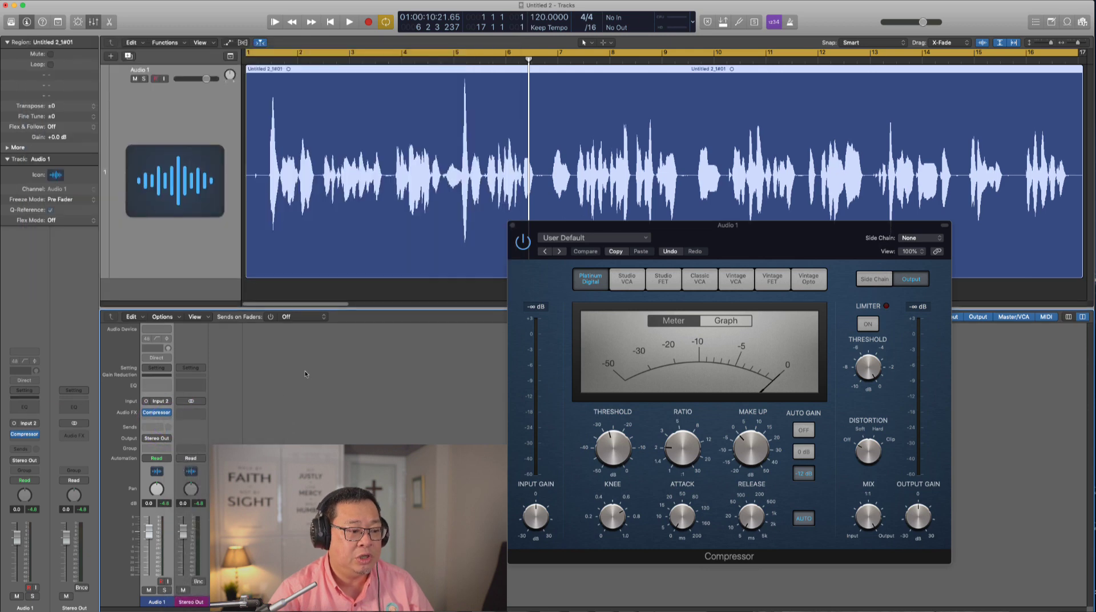
{"action": "left_click", "coordinate": [157, 387]}
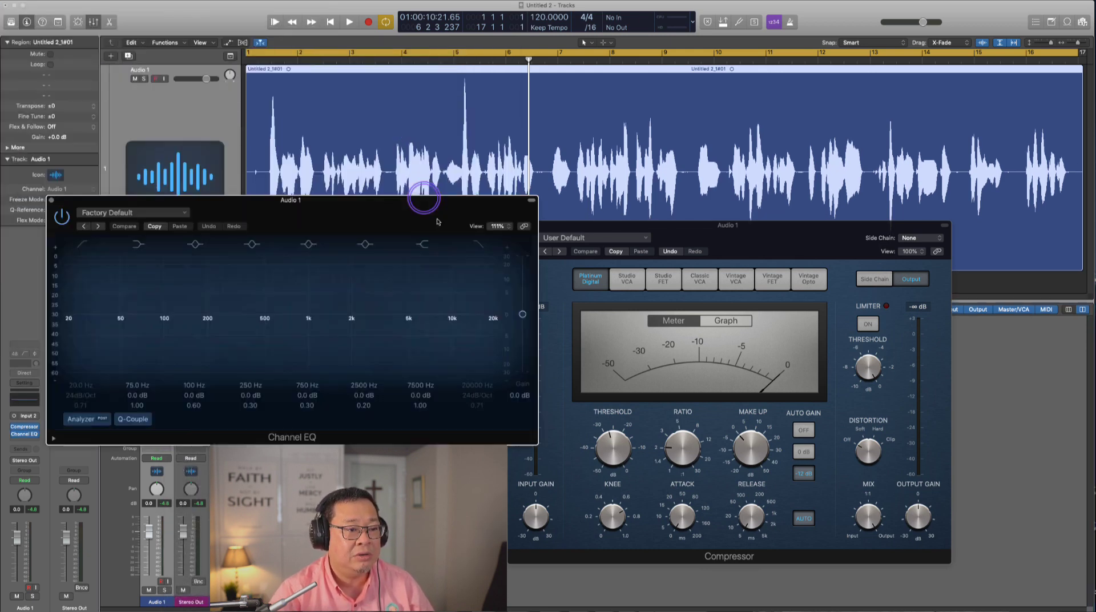
Arrange the Channel EQ and Compressor windows side by side below the waveform so neither covers the other
{"action": "left_click_drag", "start_coordinate": [420, 195], "coordinate": [406, 235]}
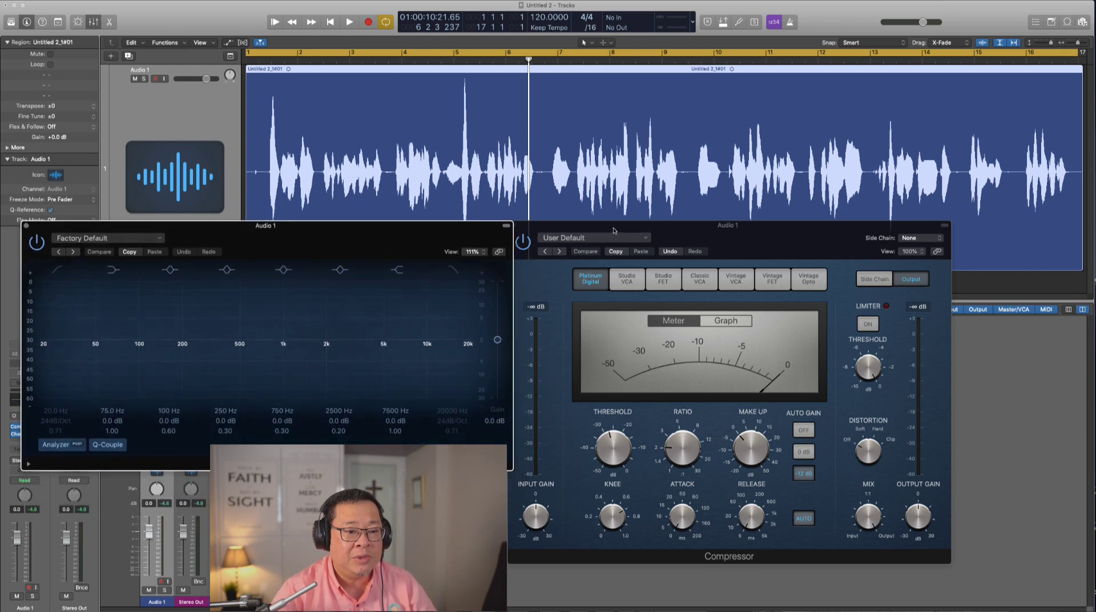
{"action": "left_click_drag", "start_coordinate": [615, 229], "coordinate": [752, 242]}
{"action": "left_click_drag", "start_coordinate": [487, 228], "coordinate": [616, 238]}
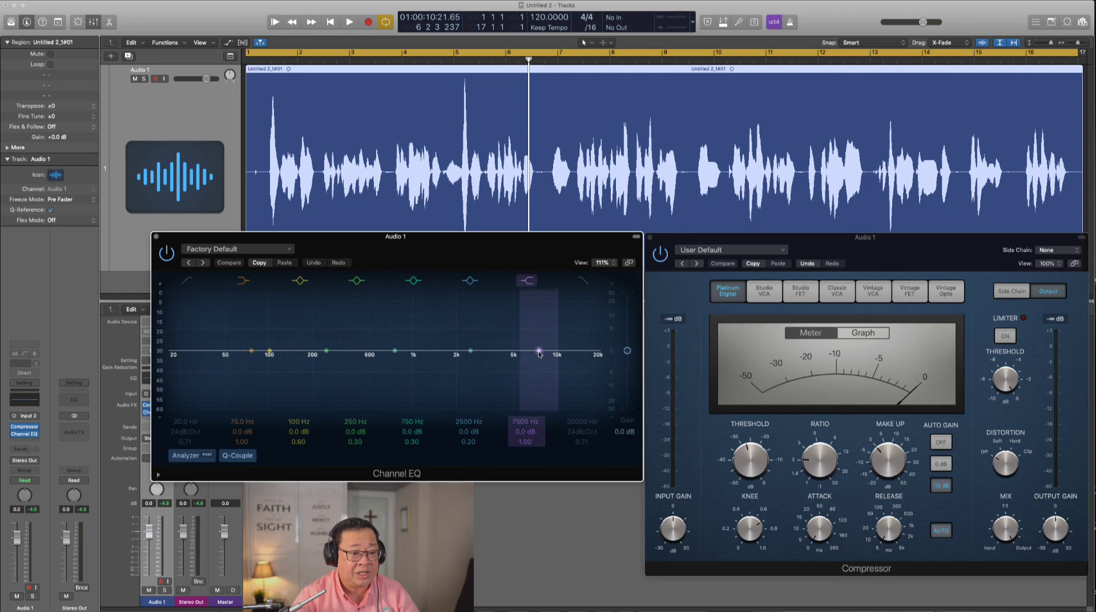
Play the recording from the start while boosting the Channel EQ's high shelf by 6.5 dB at 2950 Hz, and stop playback
{"action": "key", "text": "Return"}
{"action": "key", "text": "space"}
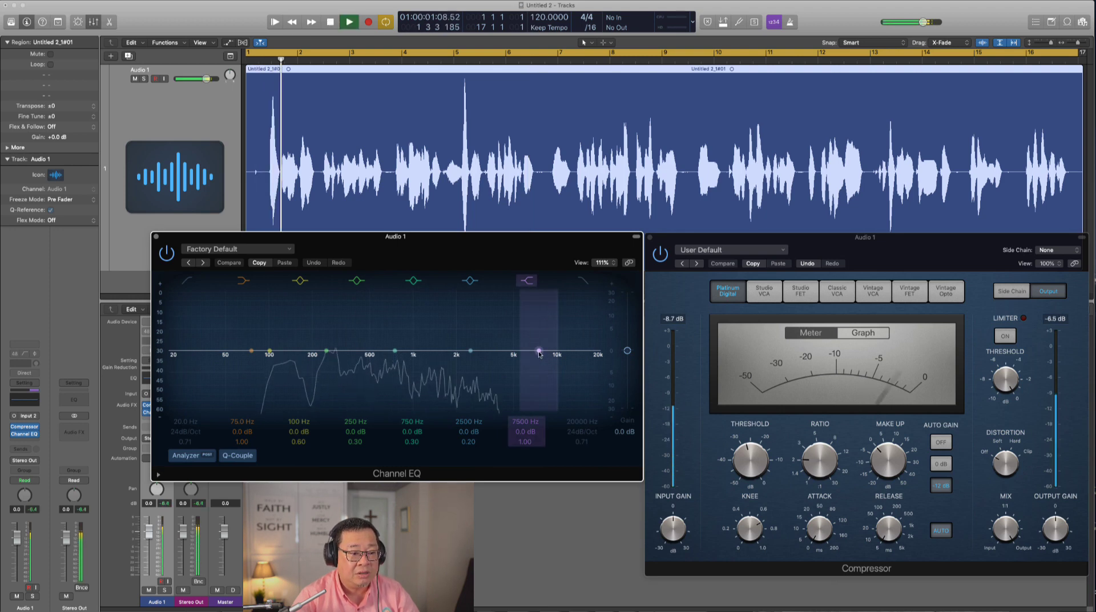
{"action": "left_click_drag", "start_coordinate": [538, 351], "coordinate": [476, 337]}
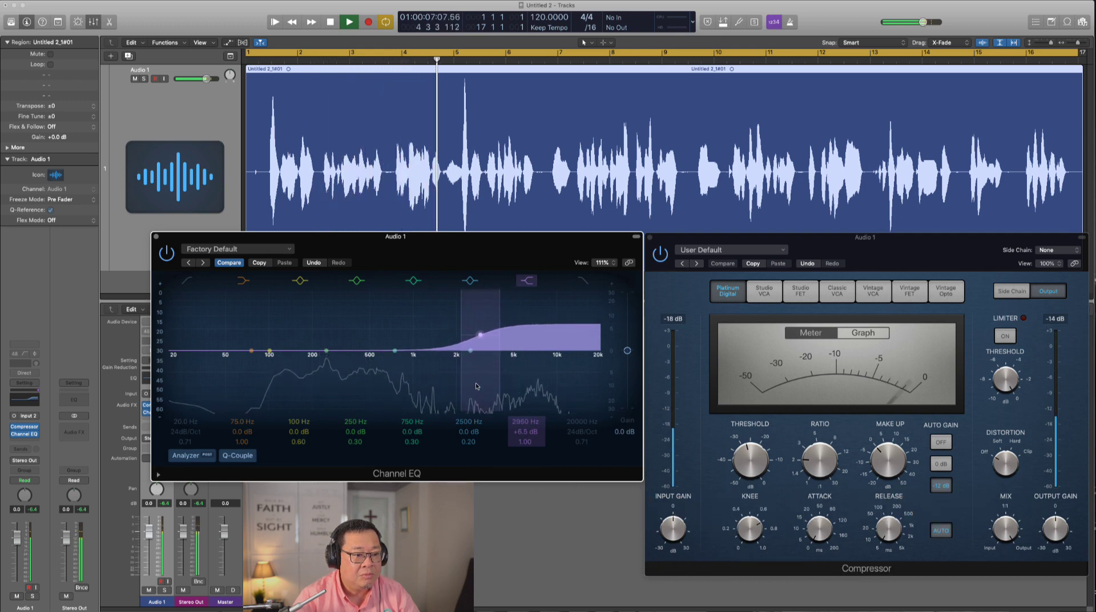
{"action": "key", "text": "space"}
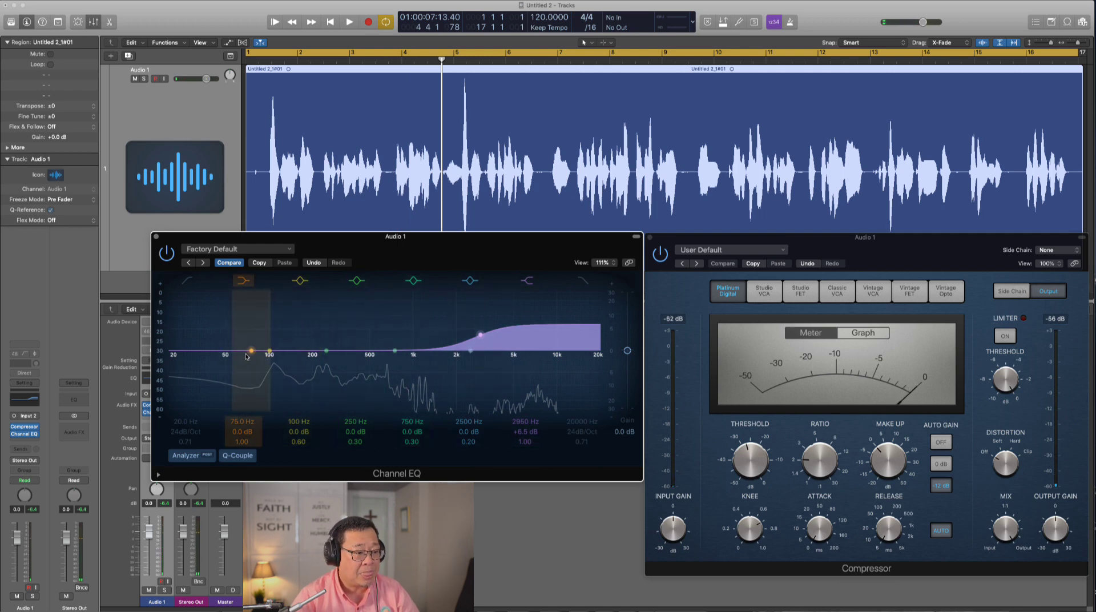
Enable the Channel EQ's high-pass filter at 87 Hz and move the 250 Hz band to 102 Hz with a 3.5 dB boost
{"action": "left_click", "coordinate": [170, 365]}
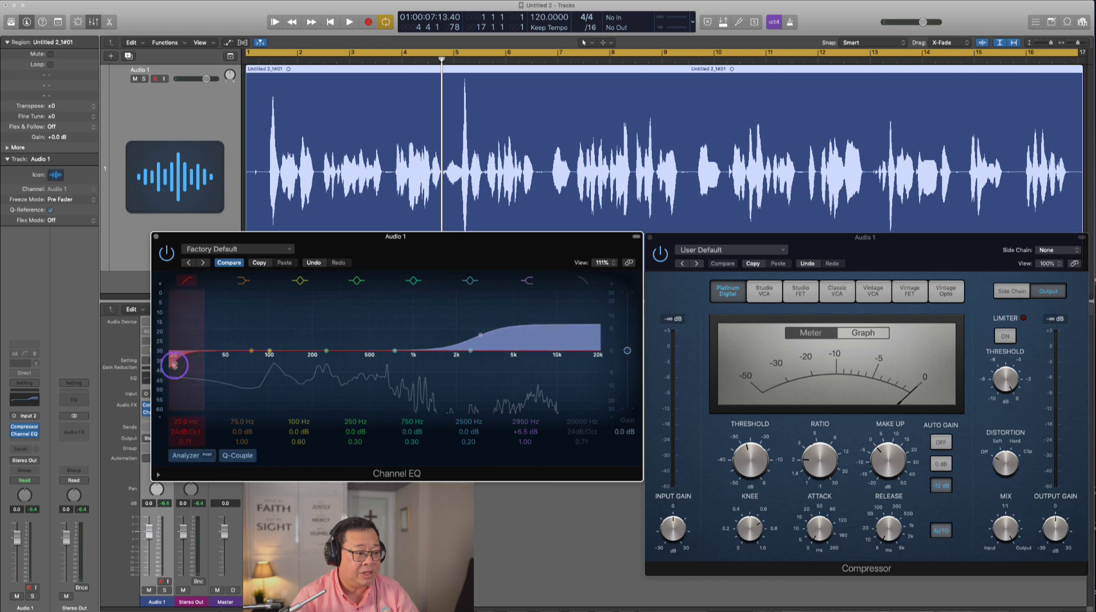
{"action": "left_click_drag", "start_coordinate": [169, 366], "coordinate": [268, 367]}
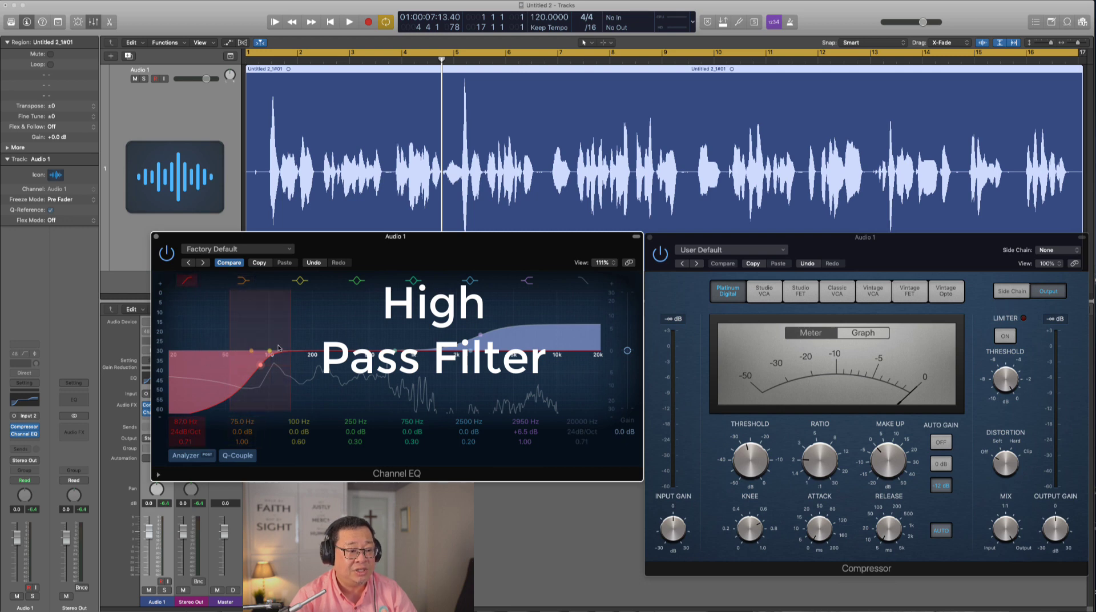
{"action": "left_click_drag", "start_coordinate": [321, 363], "coordinate": [266, 341]}
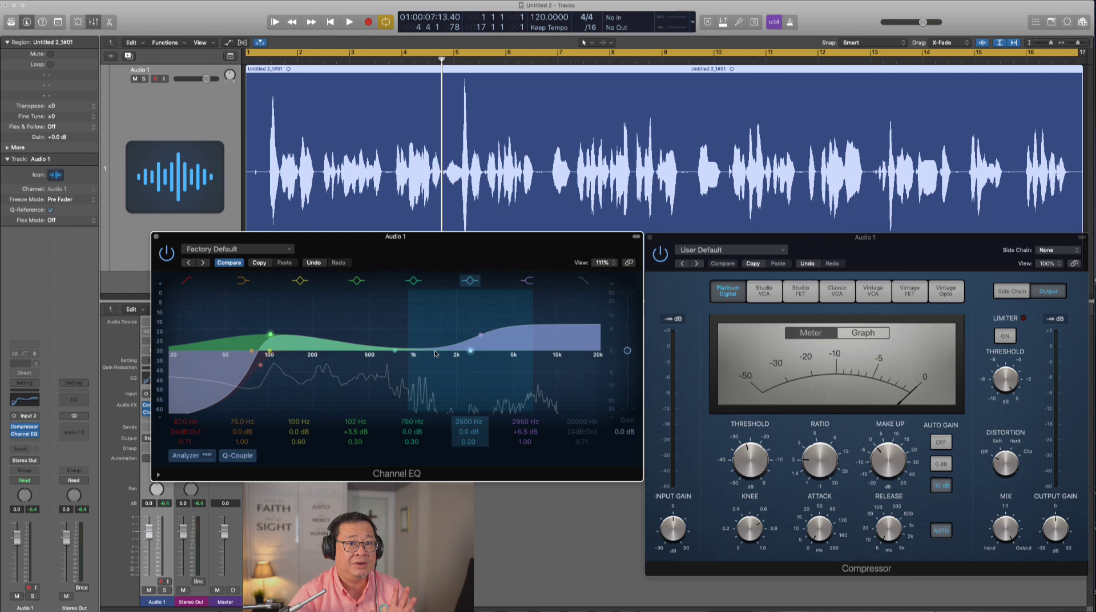
During playback, raise the green low band to +6.5 dB at 108 Hz and the high shelf to +7.5 dB at 2750 Hz
{"action": "key", "text": "space"}
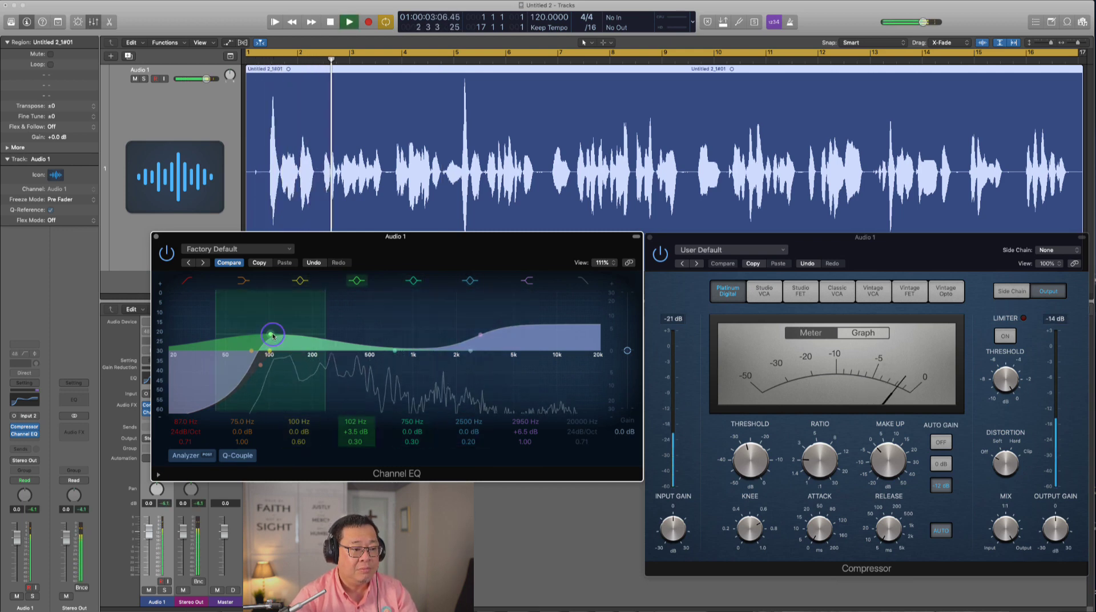
{"action": "left_click_drag", "start_coordinate": [271, 335], "coordinate": [275, 325]}
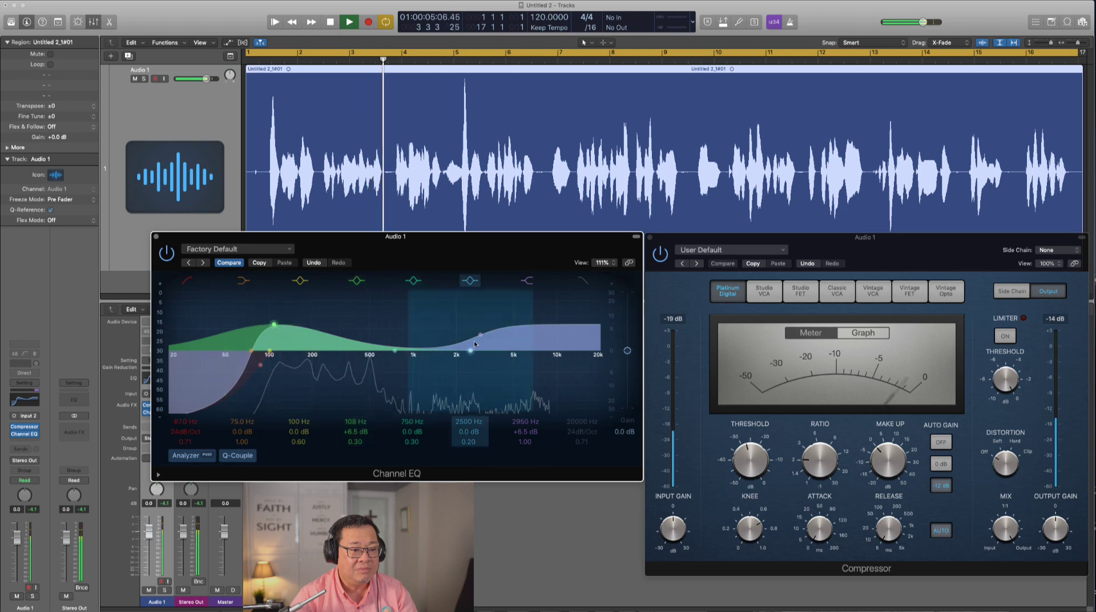
{"action": "left_click_drag", "start_coordinate": [476, 337], "coordinate": [474, 333]}
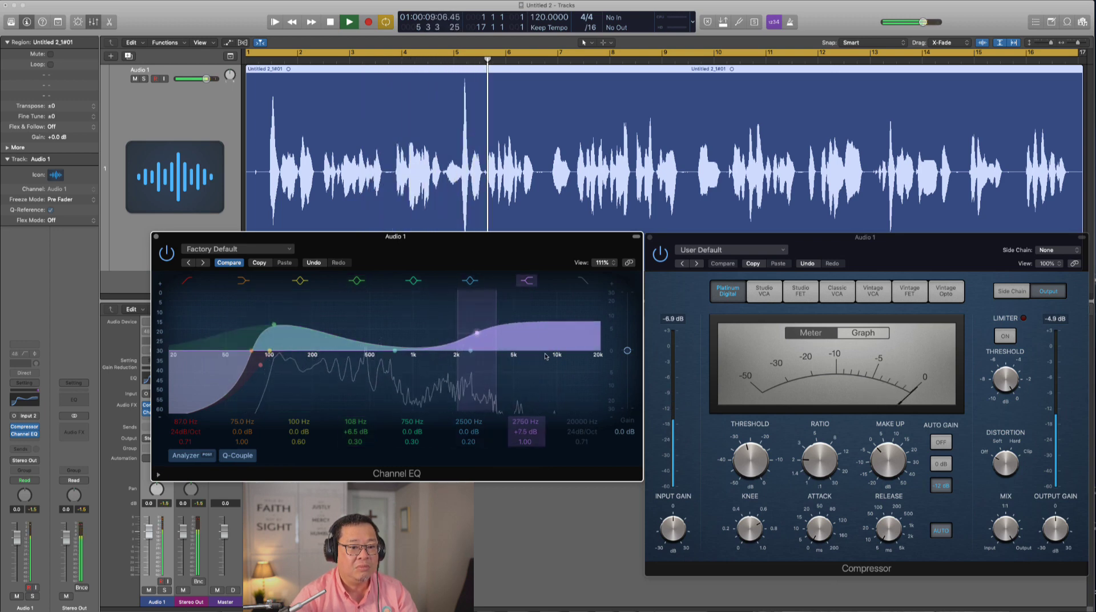
{"action": "key", "text": "space"}
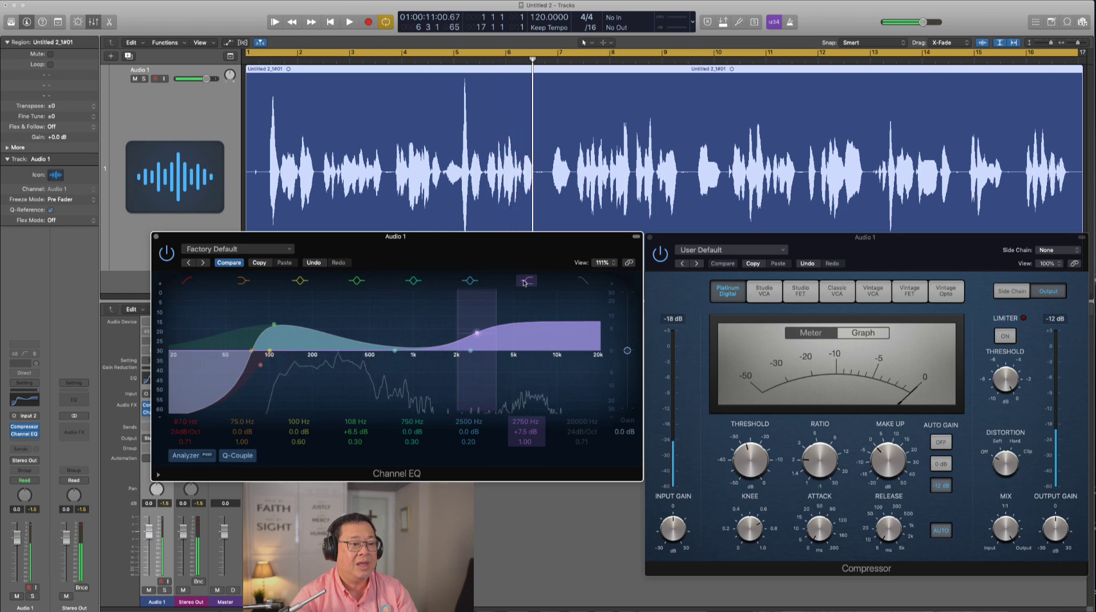
Close the Channel EQ and Compressor windows and insert a stereo Adaptive Limiter on Stereo Out with its window fully in view
{"action": "left_click", "coordinate": [156, 236]}
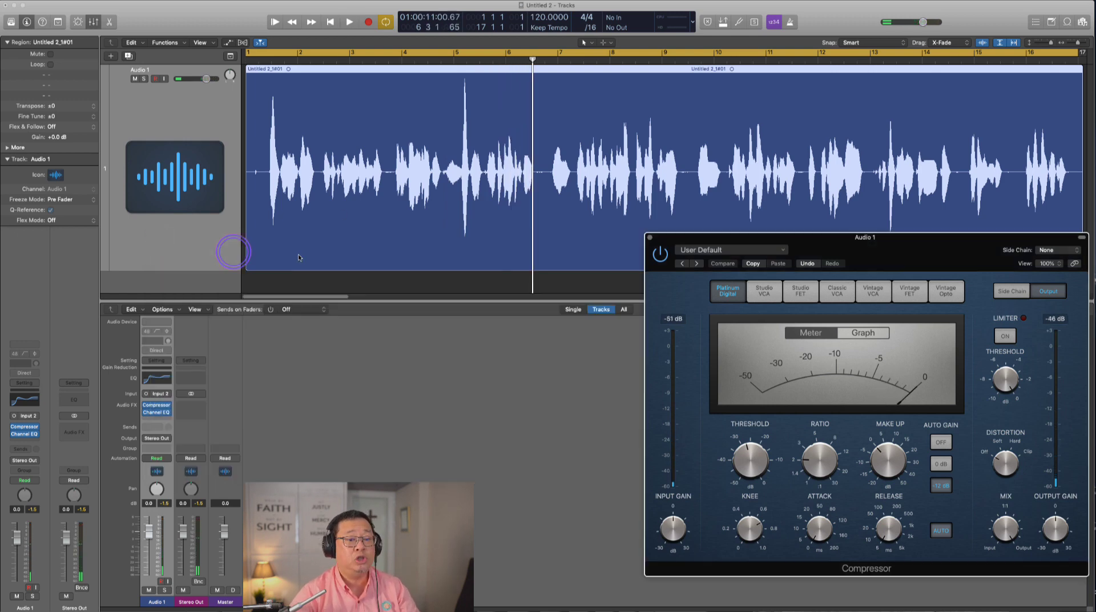
{"action": "left_click", "coordinate": [649, 236]}
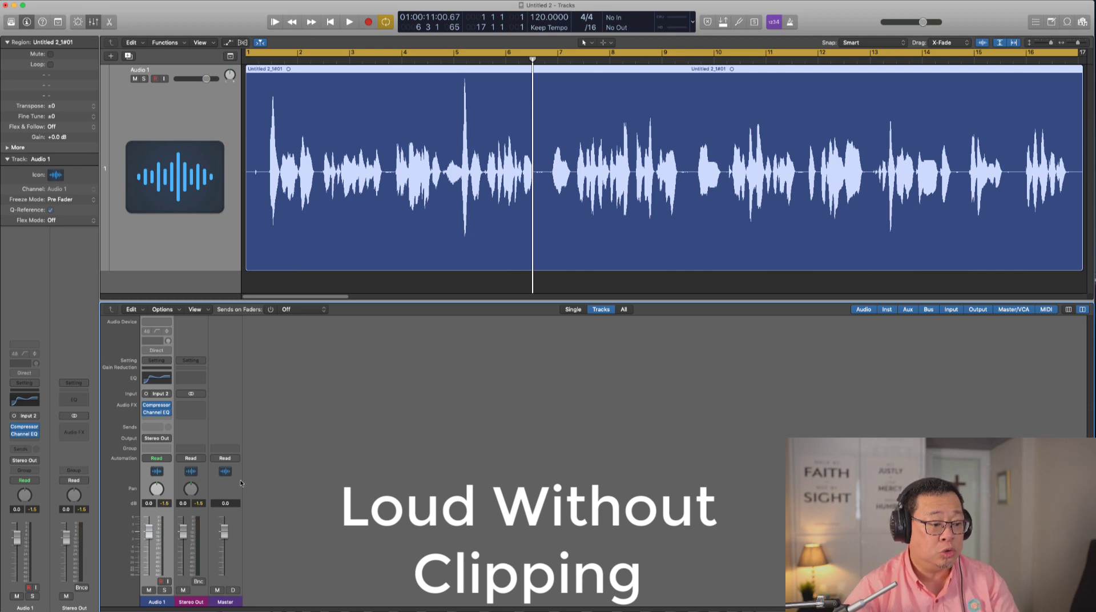
{"action": "left_click", "coordinate": [205, 474]}
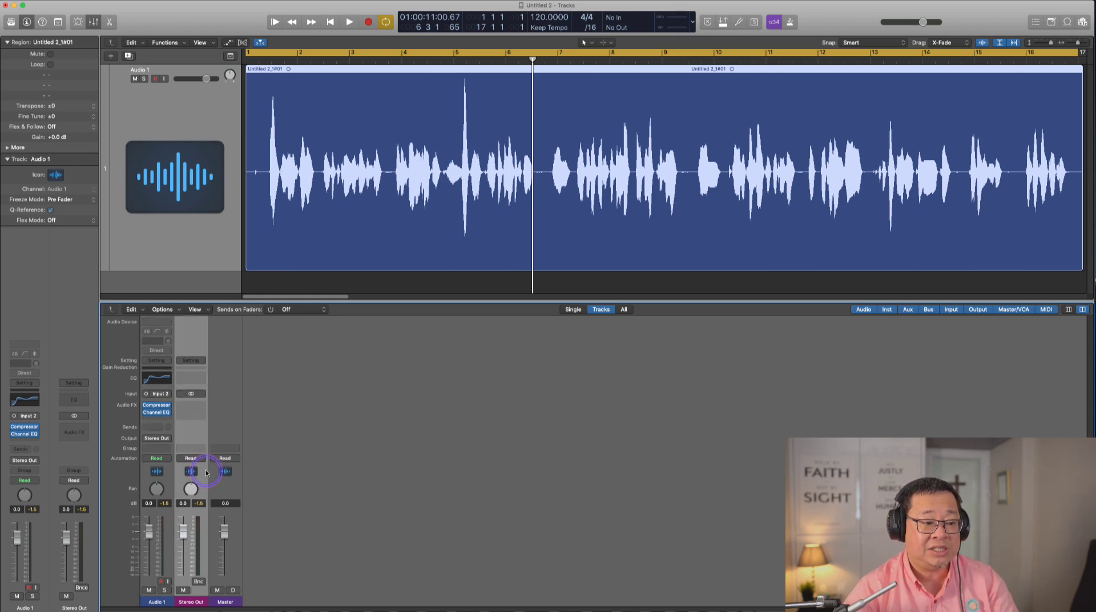
{"action": "left_click", "coordinate": [191, 410]}
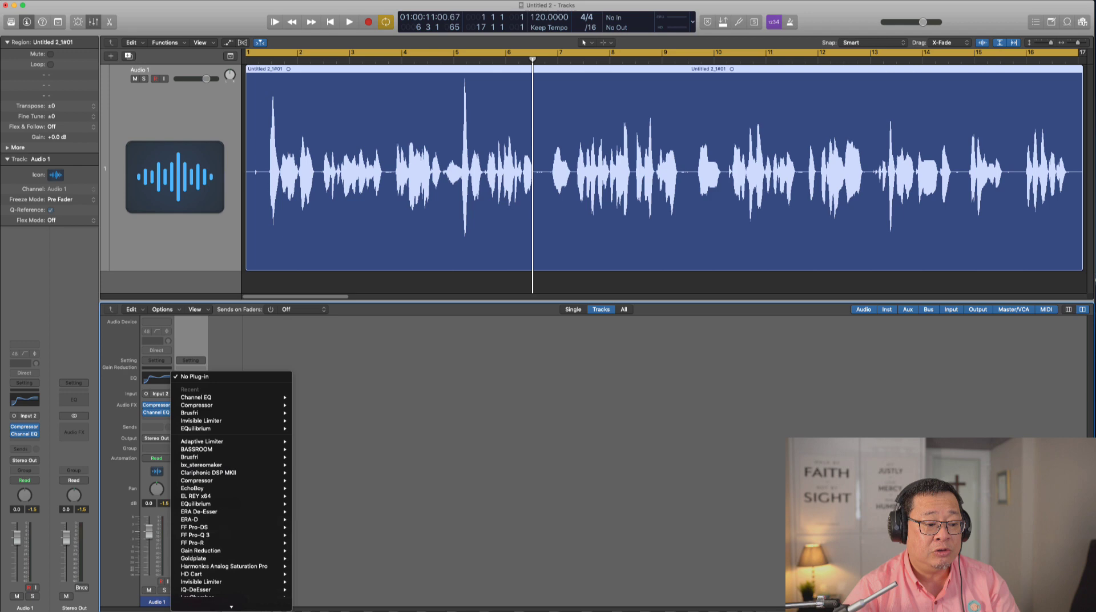
{"action": "scroll", "coordinate": [231, 491], "scroll_direction": "down", "scroll_amount": 10}
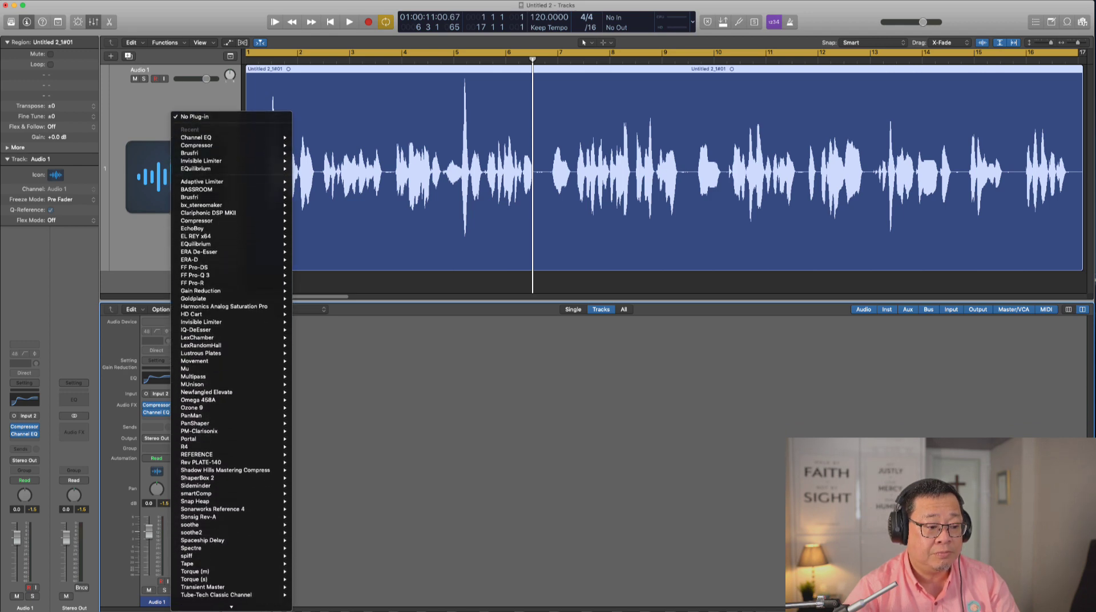
{"action": "scroll", "coordinate": [231, 514], "scroll_direction": "down", "scroll_amount": 5}
{"action": "mouse_move", "coordinate": [226, 521]}
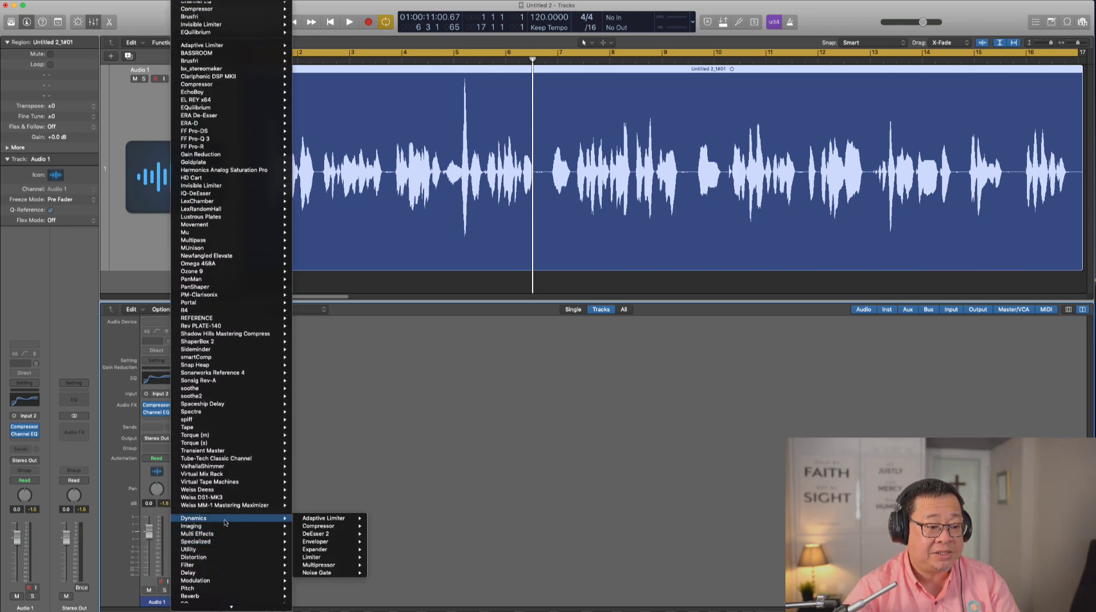
{"action": "mouse_move", "coordinate": [309, 519]}
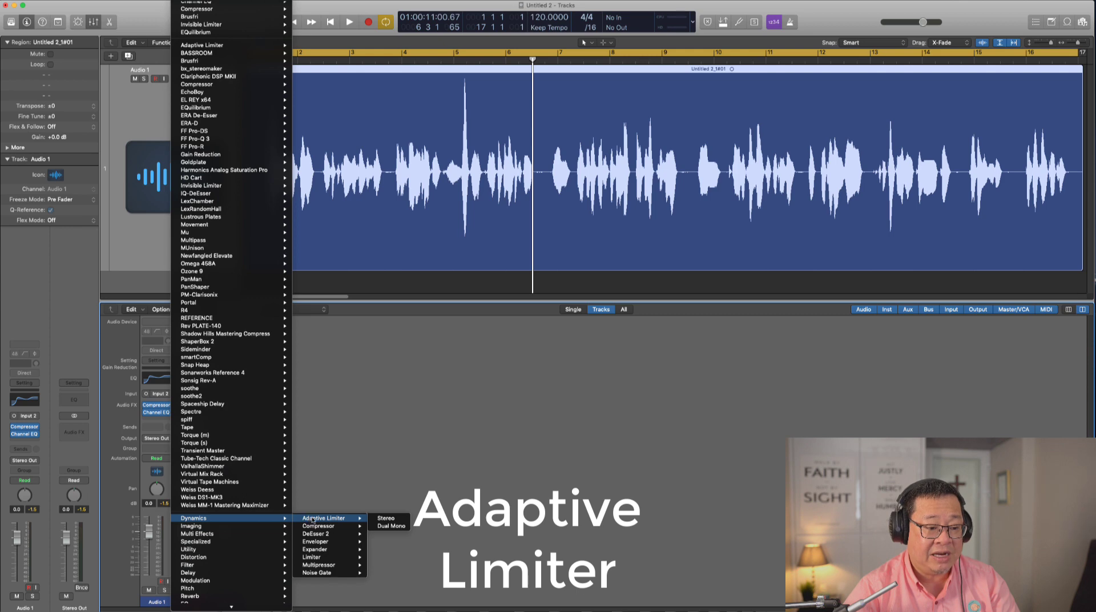
{"action": "left_click", "coordinate": [387, 518]}
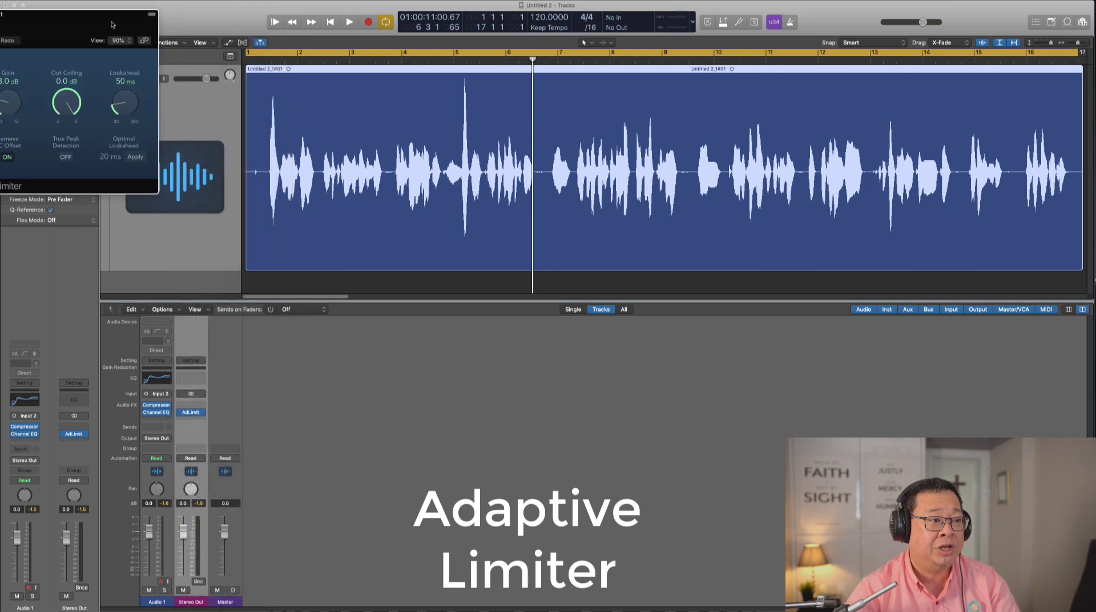
{"action": "left_click_drag", "start_coordinate": [112, 25], "coordinate": [782, 267]}
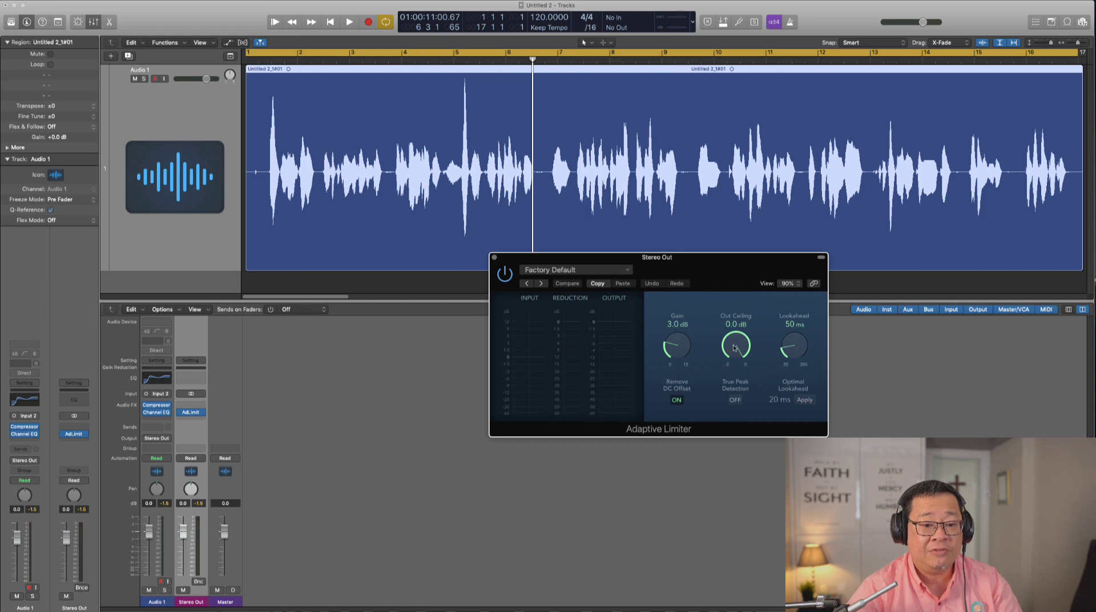
Set the Adaptive Limiter's out ceiling to -0.1 dB and raise its gain to 6.6 dB while playing the recording
{"action": "left_click_drag", "start_coordinate": [736, 345], "coordinate": [735, 346]}
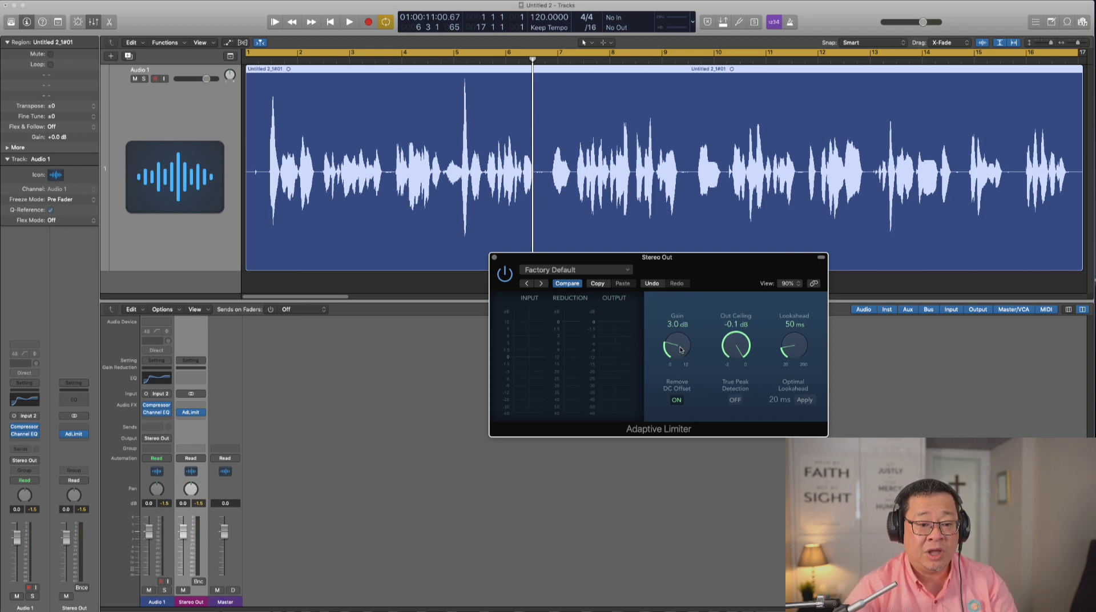
{"action": "left_click_drag", "start_coordinate": [680, 349], "coordinate": [687, 334]}
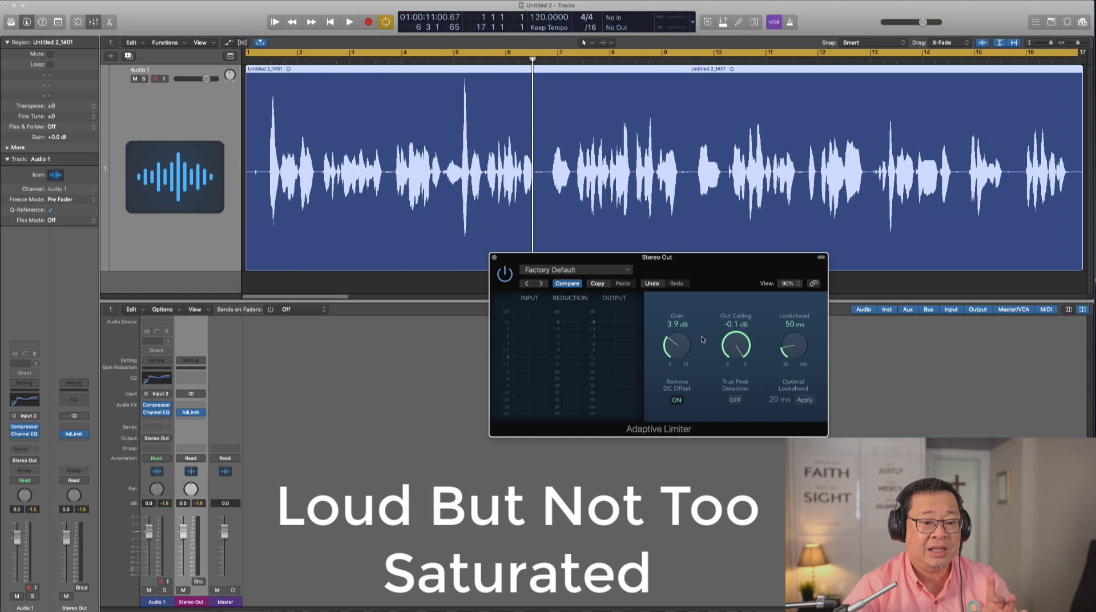
{"action": "key", "text": "space"}
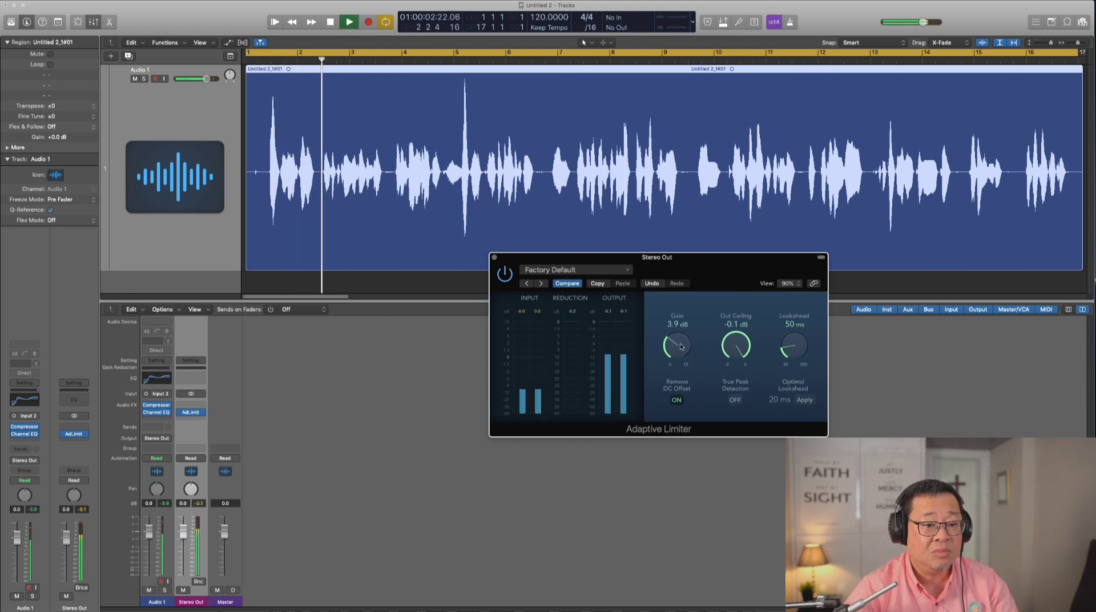
{"action": "left_click_drag", "start_coordinate": [680, 346], "coordinate": [696, 318]}
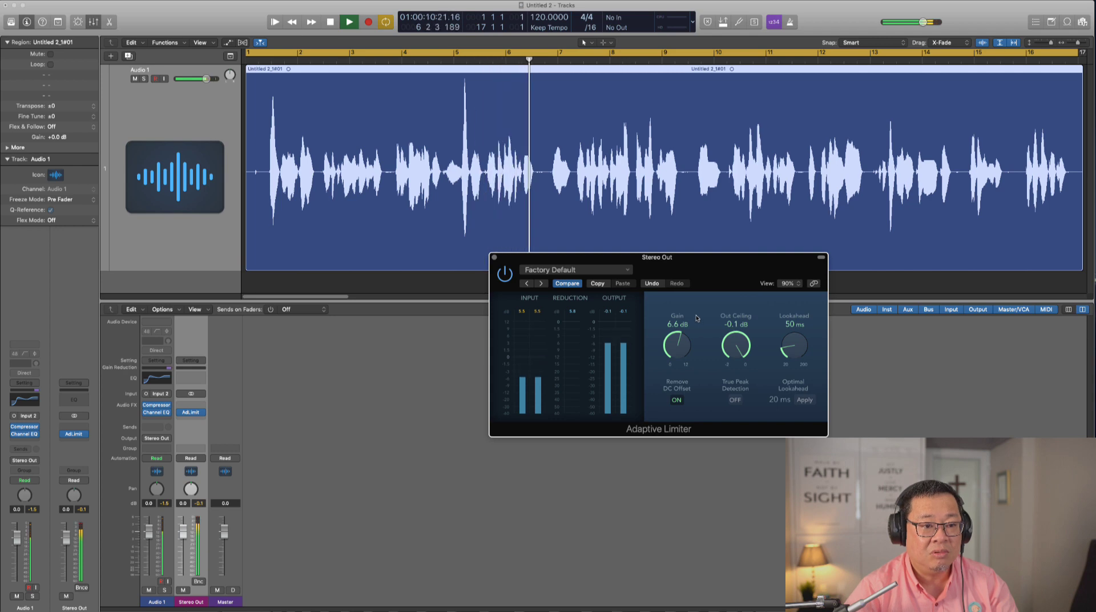
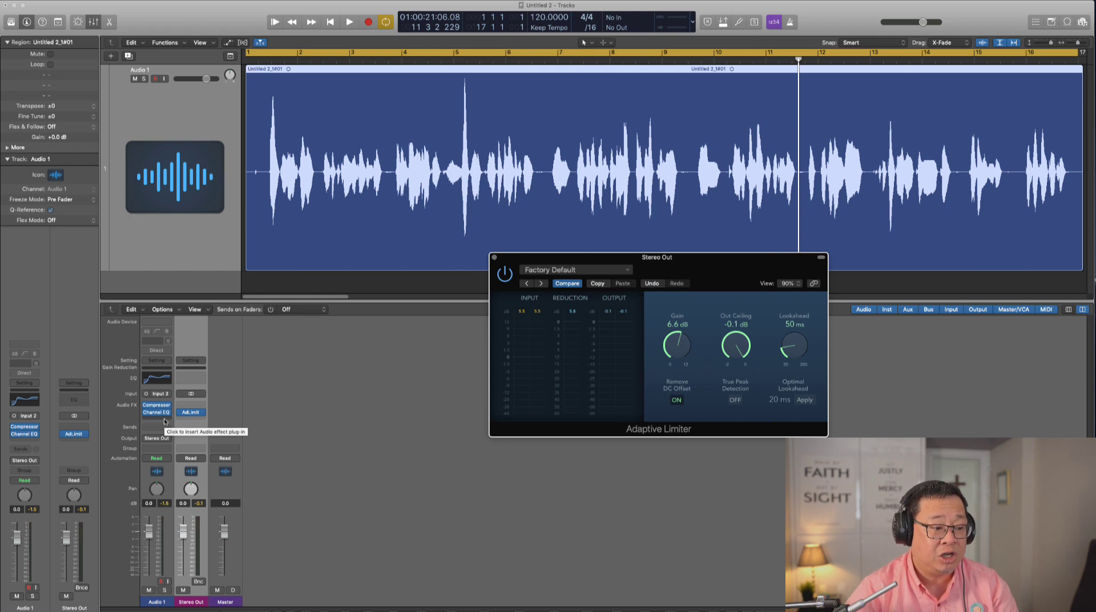
Insert the mono Brusfri noise reducer after the Channel EQ on Audio 1 and place its window beside the Adaptive Limiter
{"action": "left_click", "coordinate": [165, 421]}
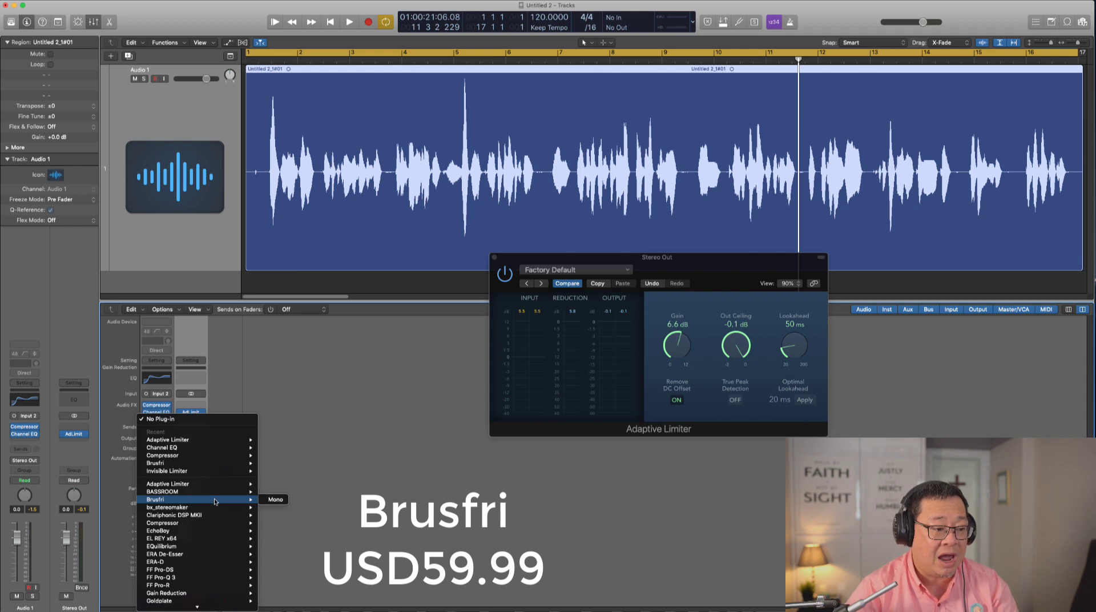
{"action": "left_click", "coordinate": [275, 499]}
{"action": "left_click_drag", "start_coordinate": [92, 11], "coordinate": [448, 259]}
{"action": "left_click_drag", "start_coordinate": [534, 261], "coordinate": [698, 290]}
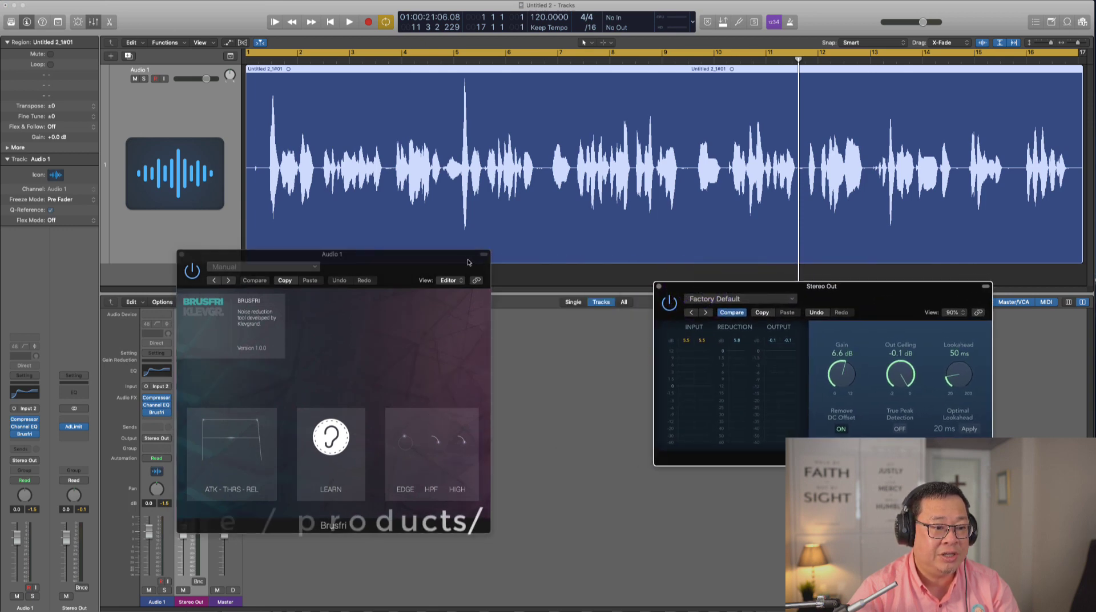
{"action": "left_click_drag", "start_coordinate": [468, 262], "coordinate": [629, 281]}
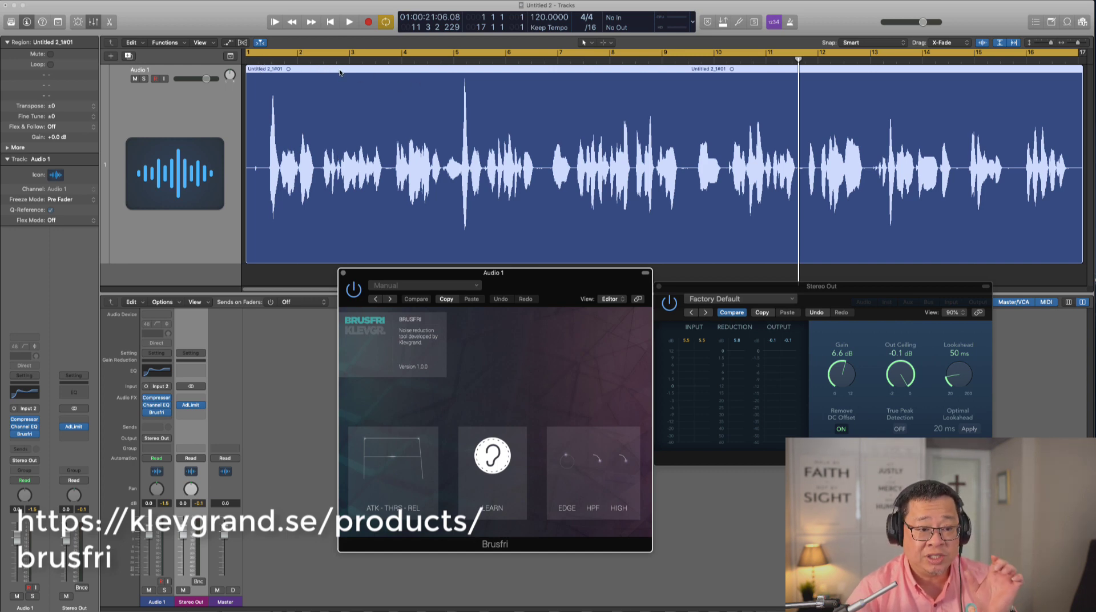
Point out Brusfri's Learn function and briefly play the recording's opening to hear the background noise before the speech
{"action": "left_click", "coordinate": [491, 456]}
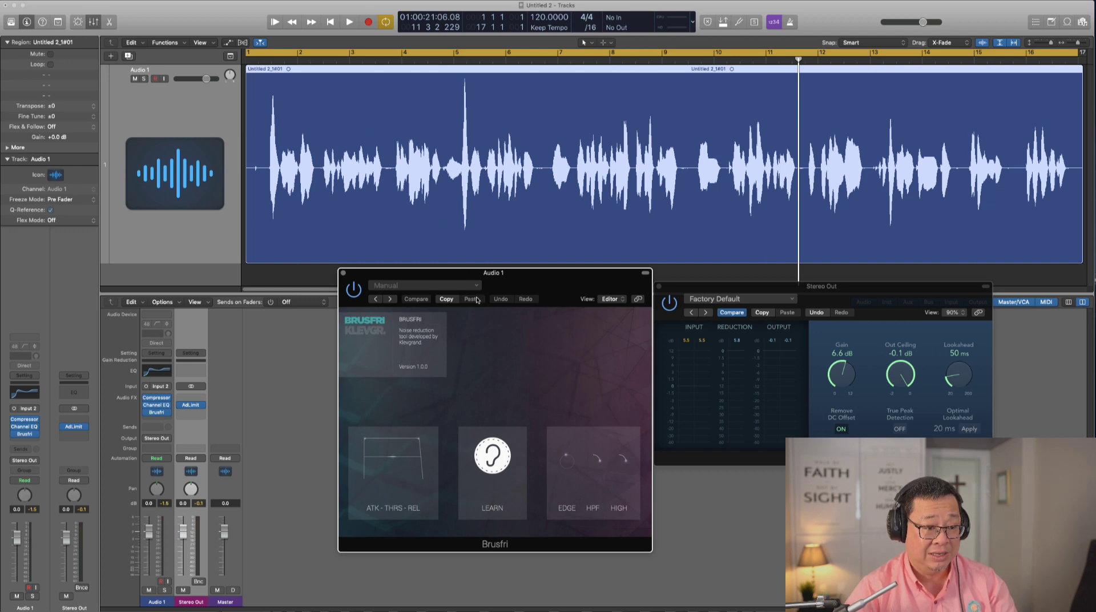
{"action": "left_click_drag", "start_coordinate": [513, 278], "coordinate": [514, 276]}
{"action": "key", "text": "space"}
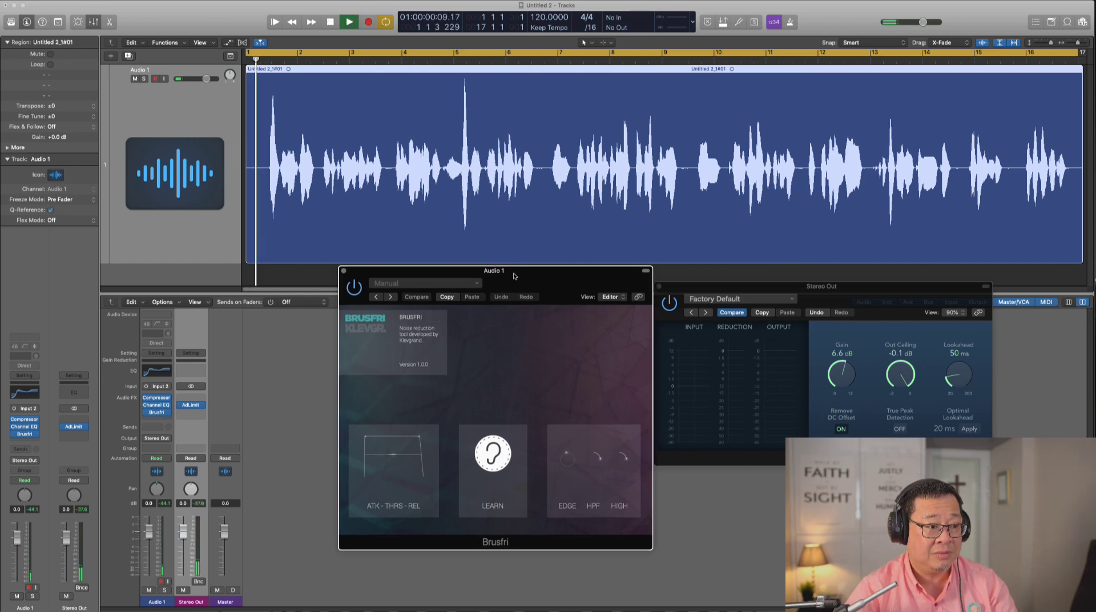
{"action": "key", "text": "space"}
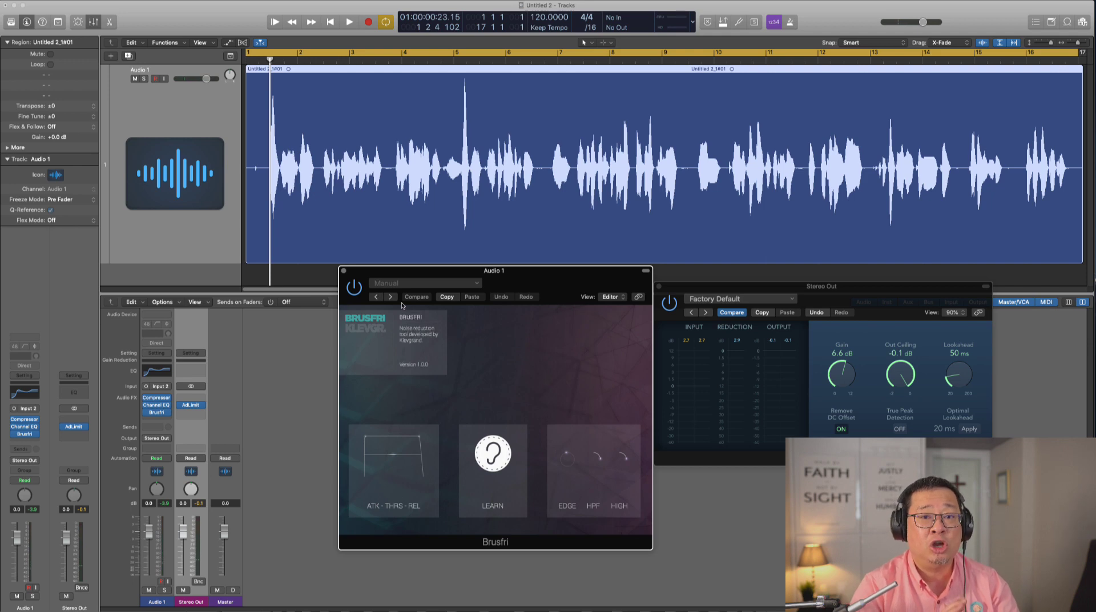
Play the recording's opening and have Brusfri learn the background noise before the speech, restarting from the beginning to capture the noise profile again
{"action": "key", "text": "space"}
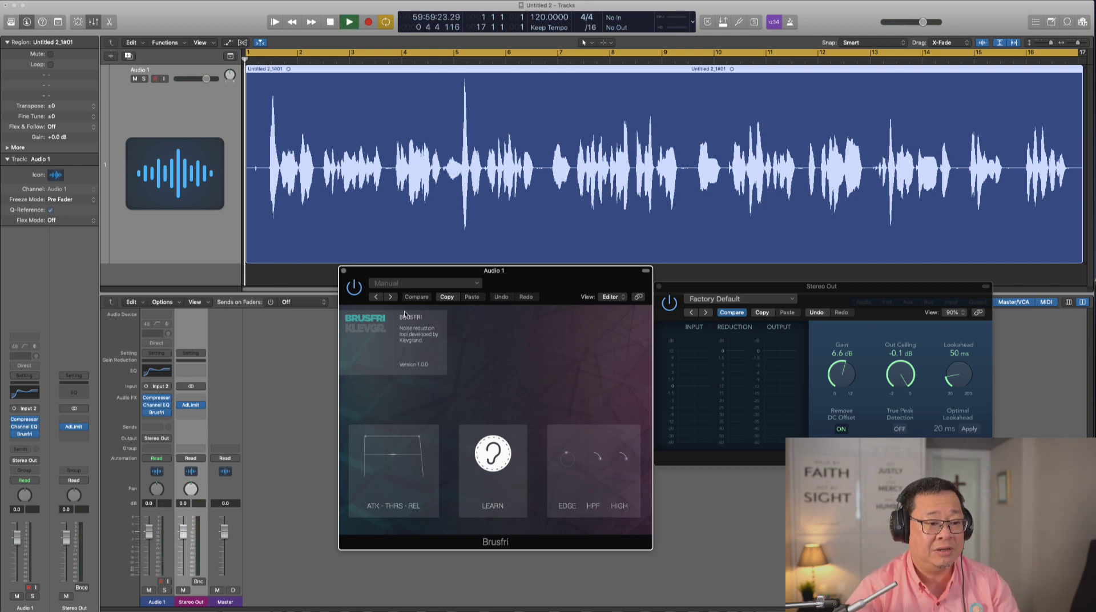
{"action": "left_click", "coordinate": [496, 454]}
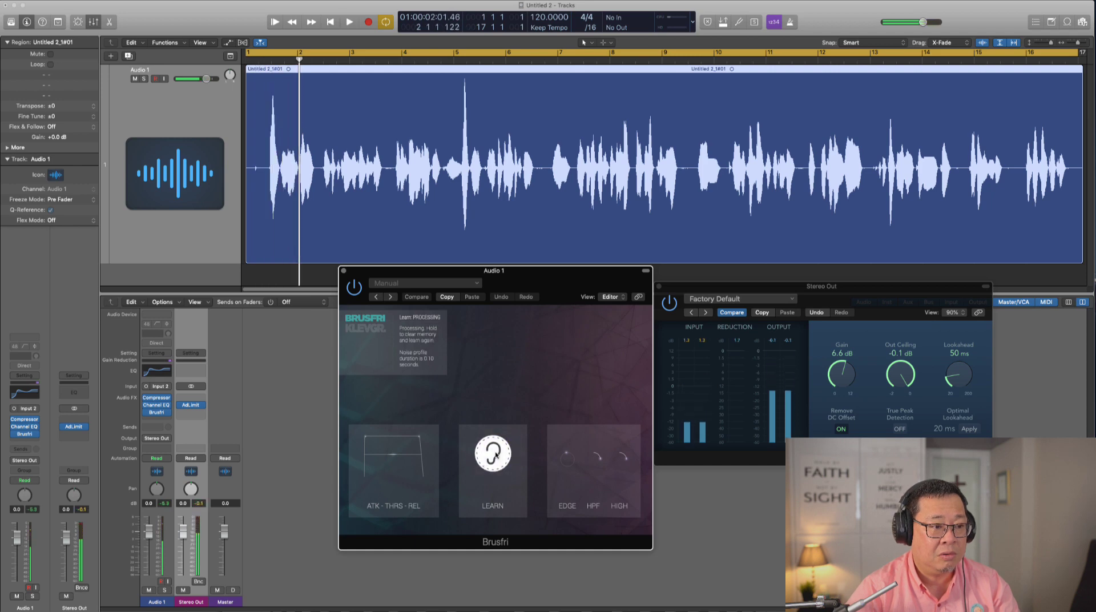
{"action": "key", "text": "Return"}
{"action": "key", "text": "space"}
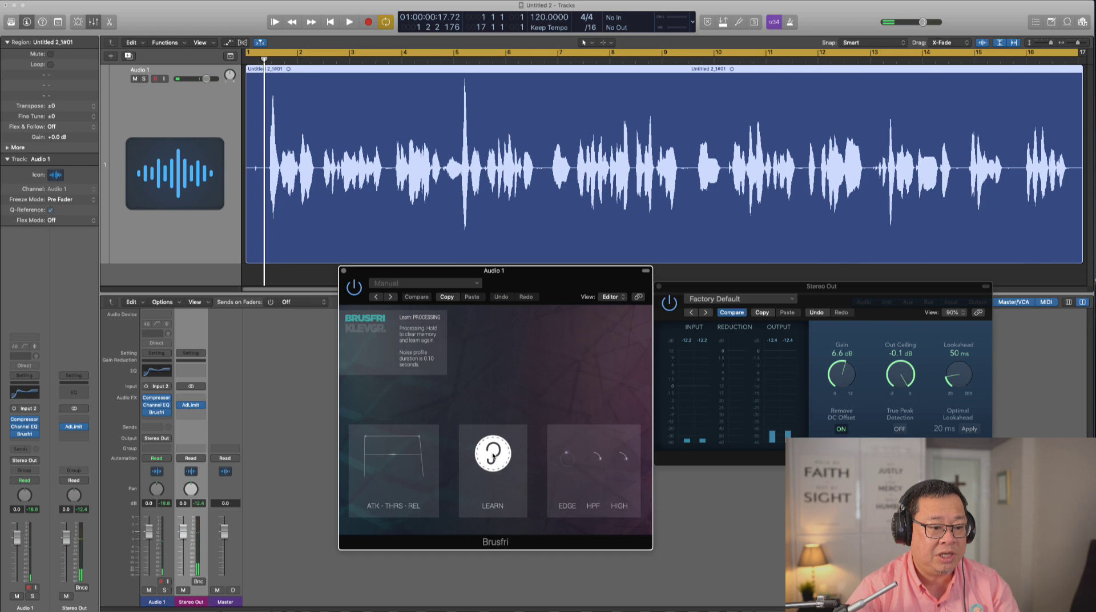
{"action": "key", "text": "Return"}
{"action": "key", "text": "space"}
{"action": "key", "text": "space"}
{"action": "key", "text": "Return"}
{"action": "key", "text": "space"}
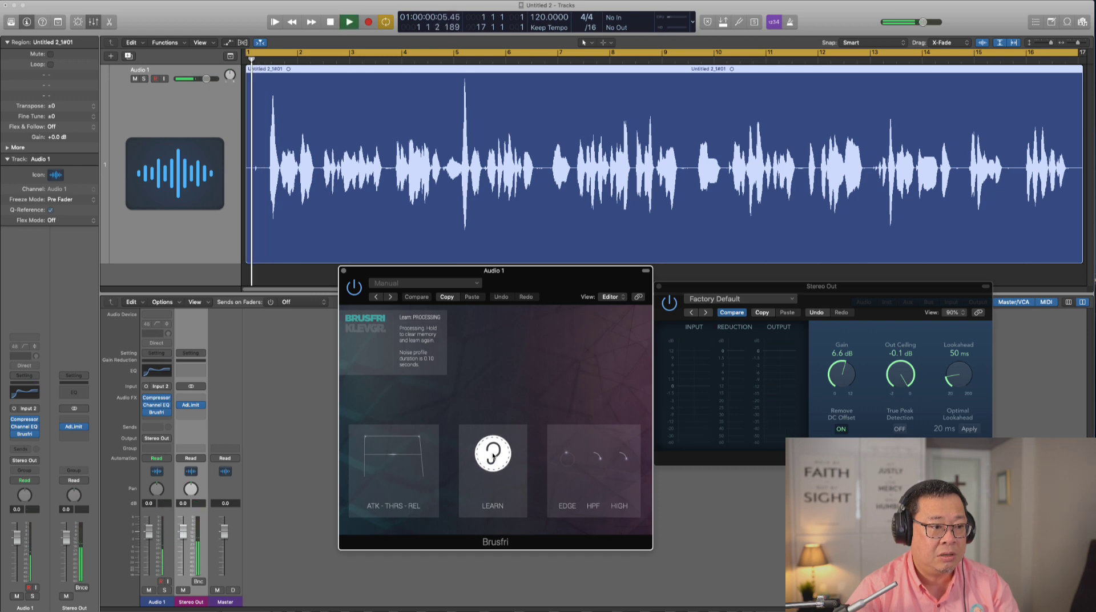
{"action": "left_click", "coordinate": [492, 457]}
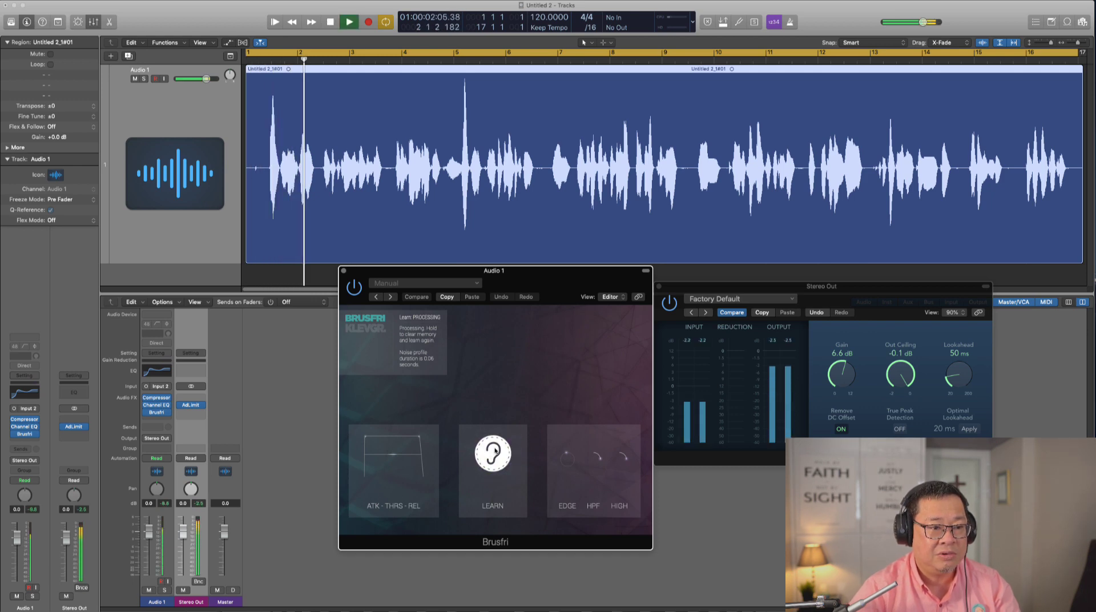
Compare the recording's opening with Brusfri active, bypassed and active again to judge the noise reduction
{"action": "key", "text": "space"}
{"action": "key", "text": "Return"}
{"action": "key", "text": "space"}
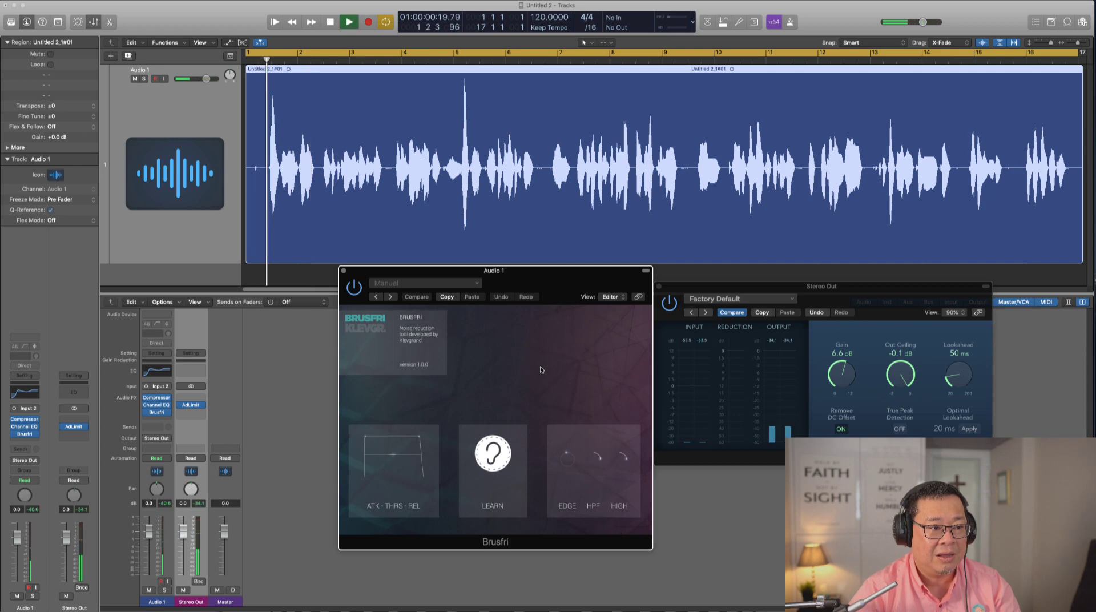
{"action": "key", "text": "space"}
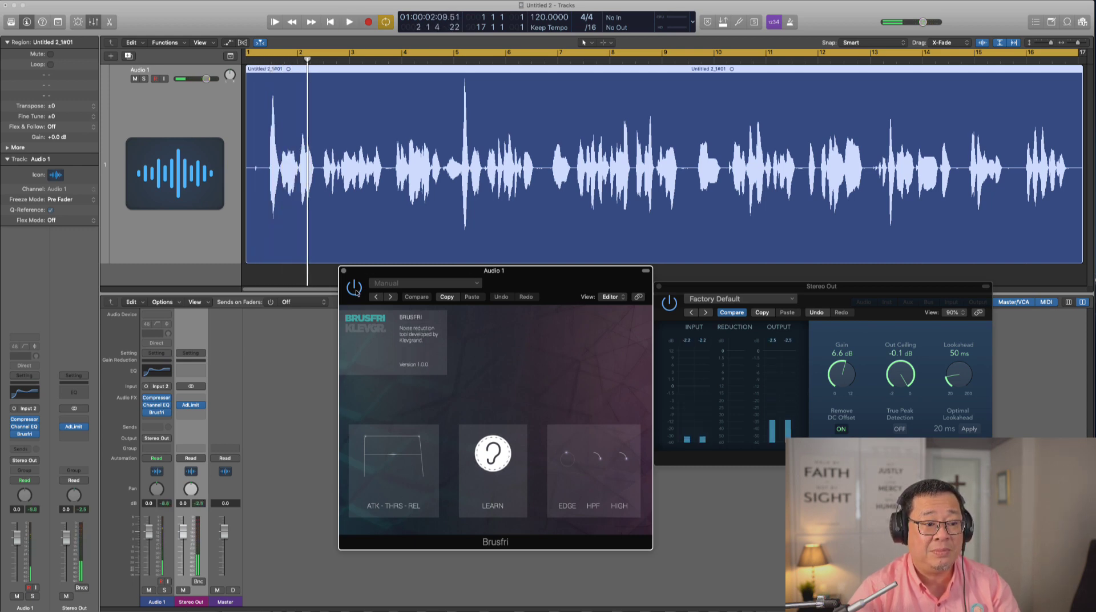
{"action": "key", "text": "Return"}
{"action": "key", "text": "space"}
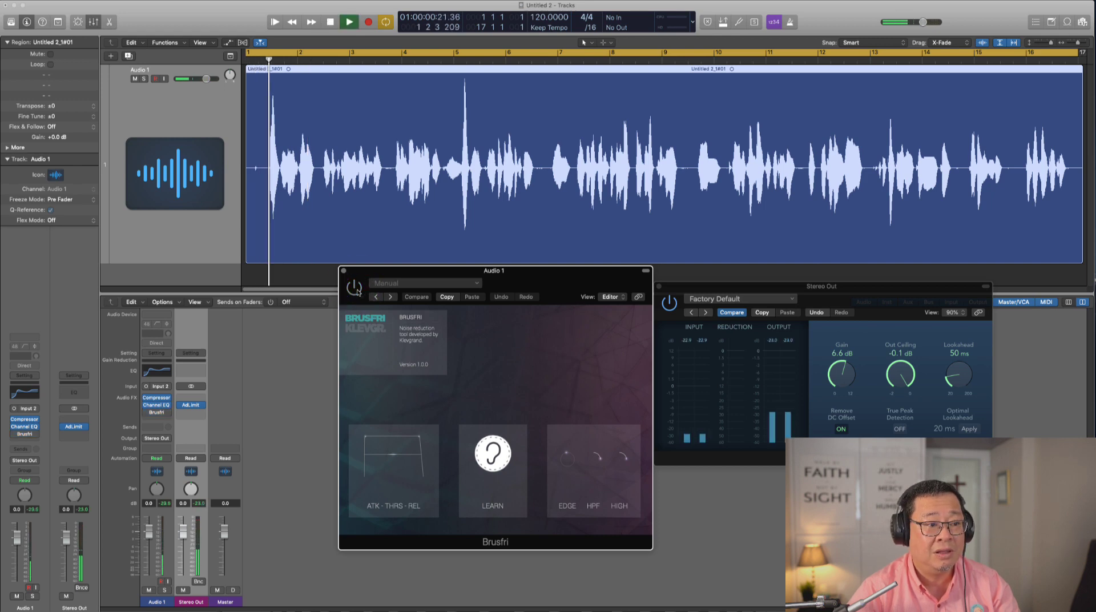
{"action": "key", "text": "space"}
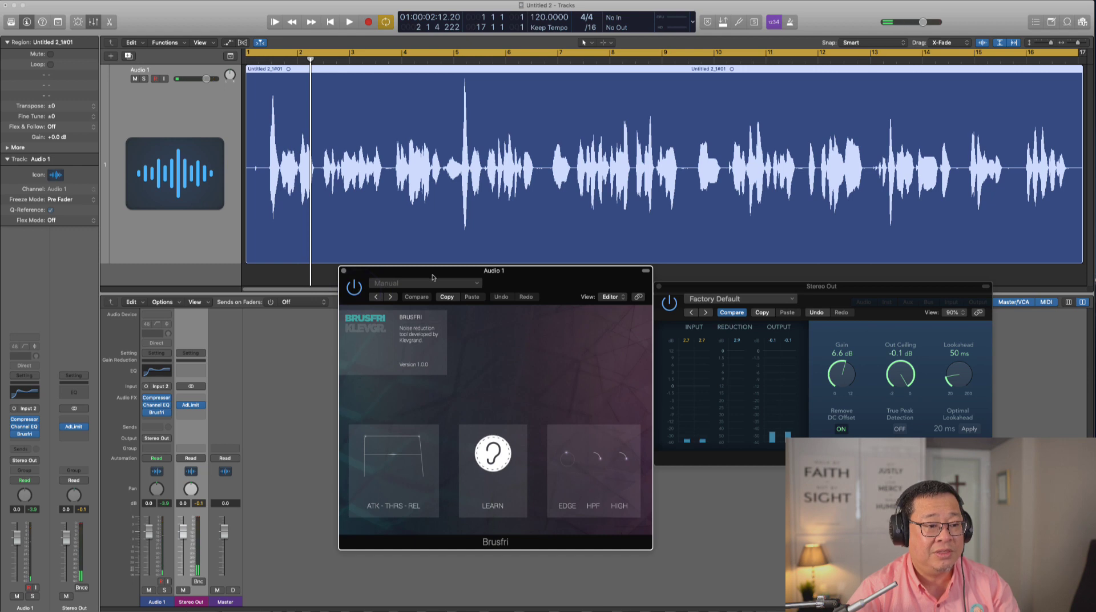
{"action": "key", "text": "Return"}
{"action": "key", "text": "space"}
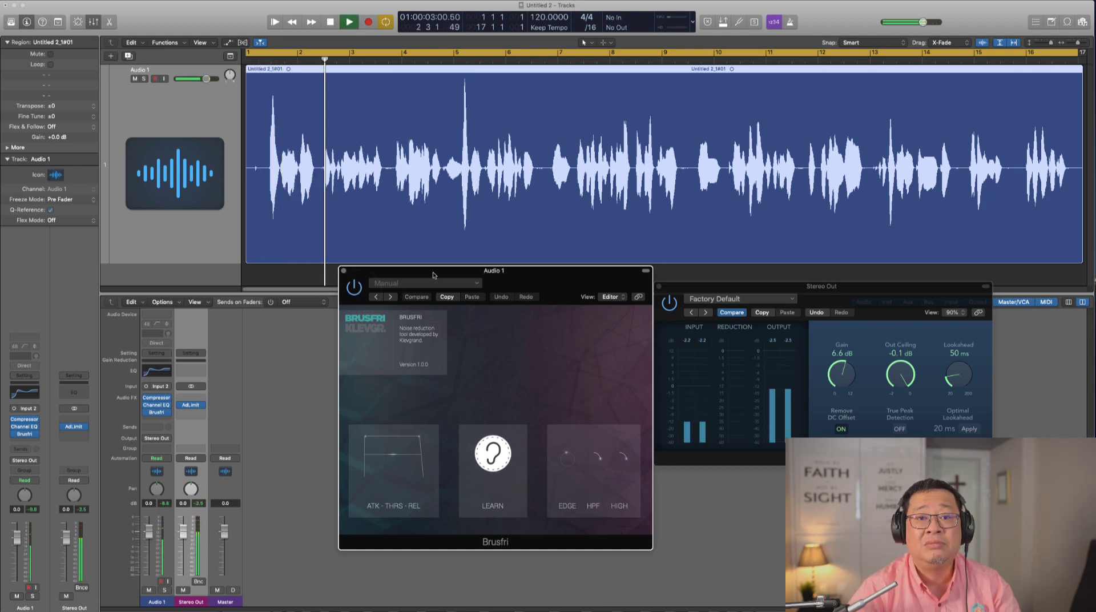
{"action": "key", "text": "space"}
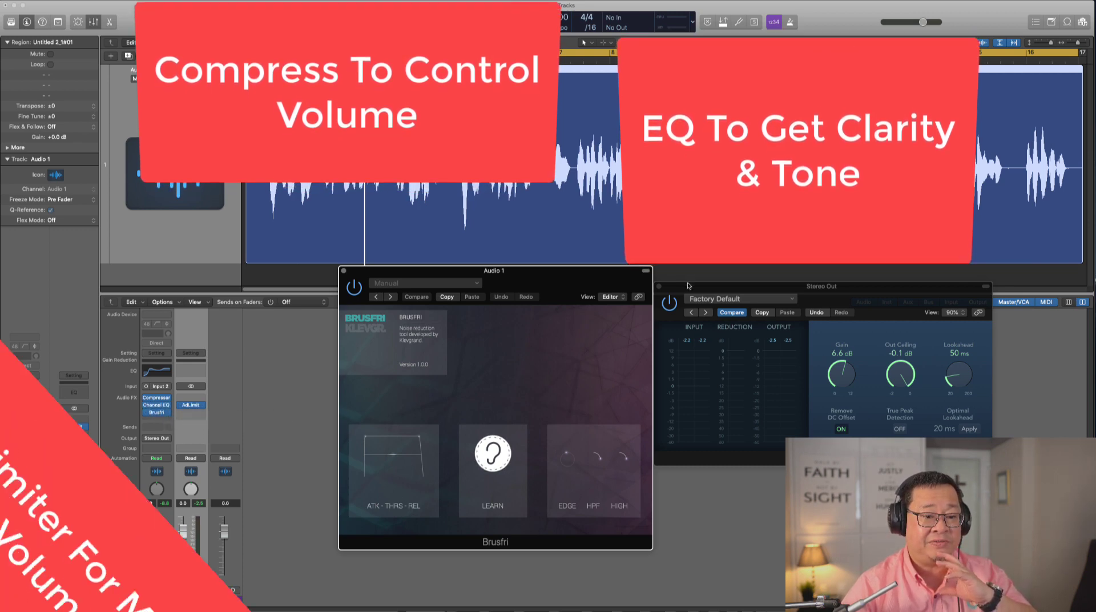
Move the Adaptive Limiter window slightly higher and compare the recording with all plug-ins bypassed against all plug-ins enabled
{"action": "left_click_drag", "start_coordinate": [688, 286], "coordinate": [688, 275]}
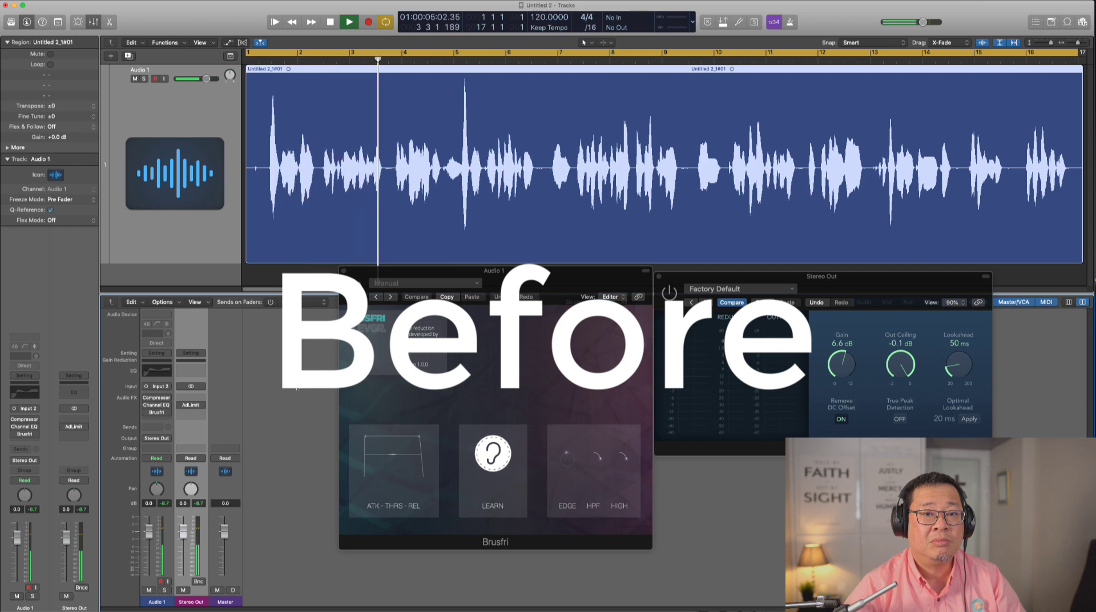
{"action": "key", "text": "space"}
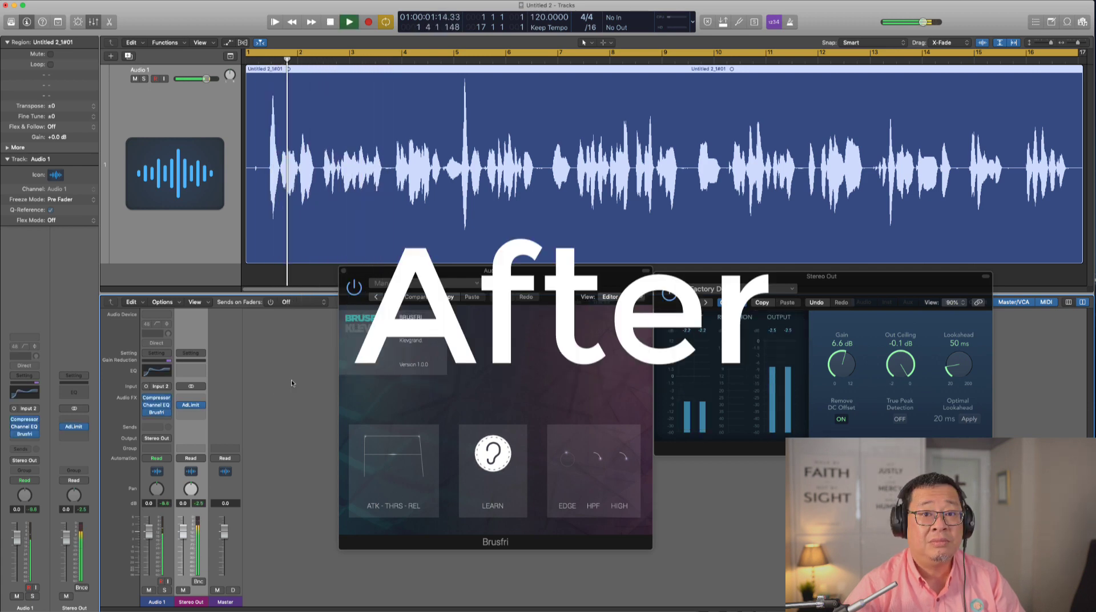